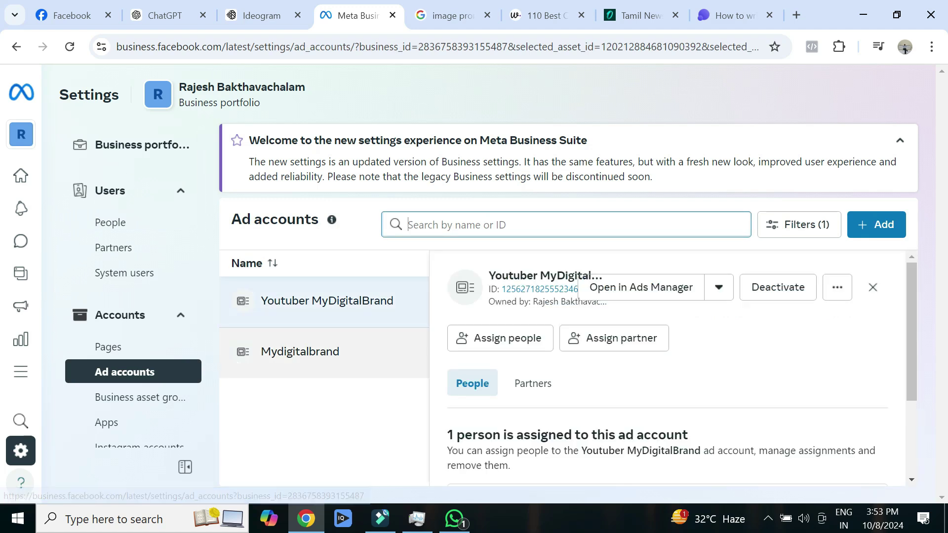
Step: Open the Mydigitalbrand ad account in Ads Manager
left_click(299, 351)
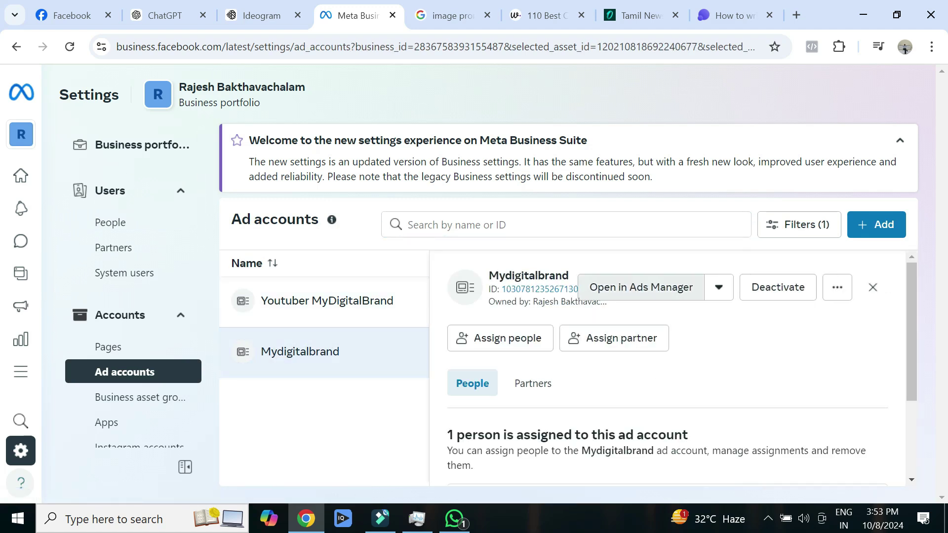
left_click(641, 287)
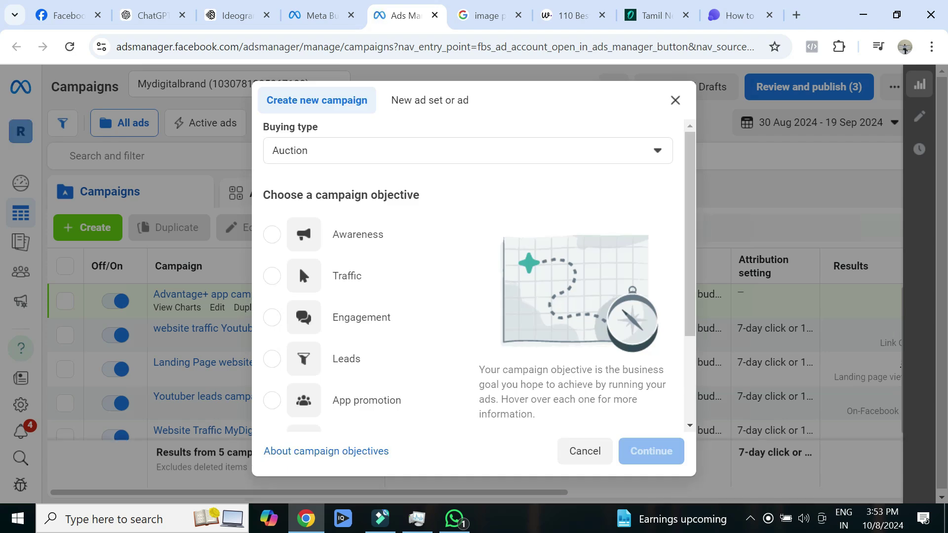
Step: Create a new auction campaign with the Traffic objective and the recommended settings setup
left_click_drag(690, 237, 690, 266)
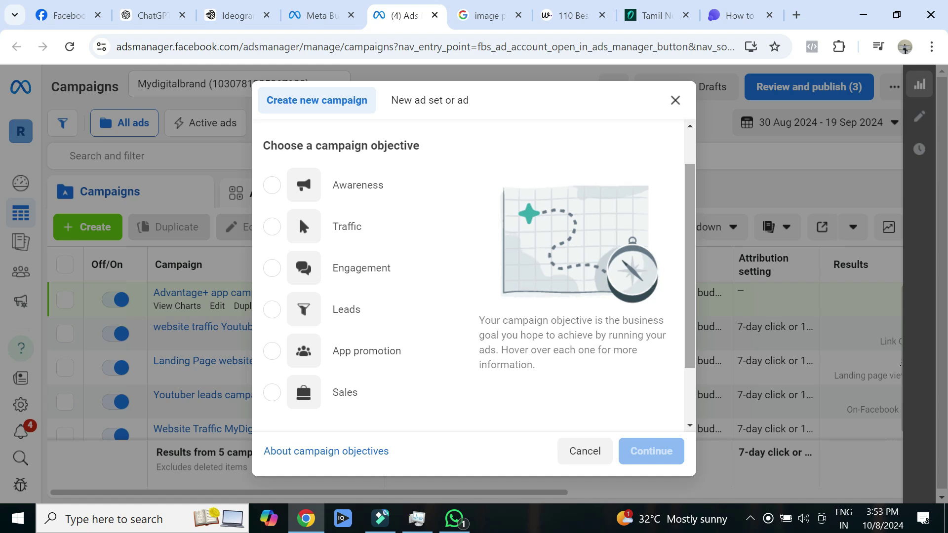
left_click(298, 216)
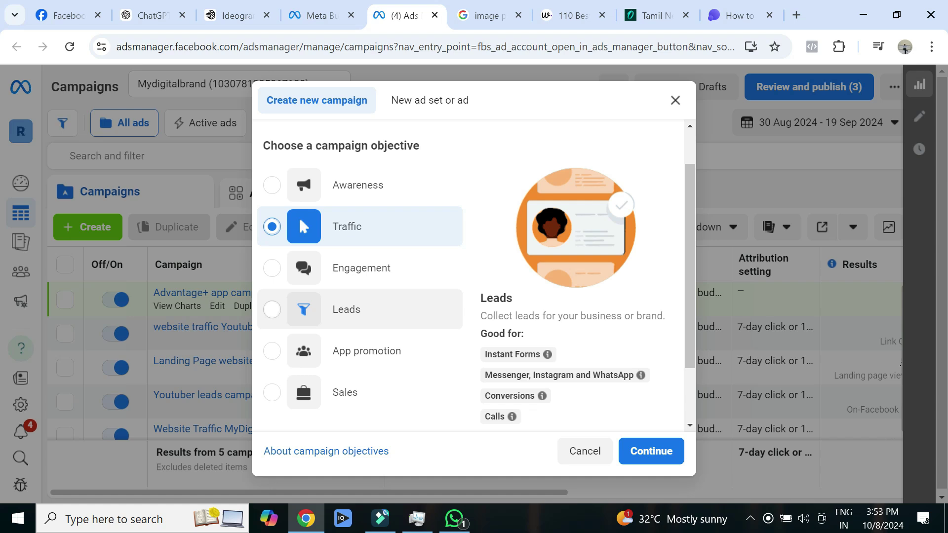
left_click(355, 309)
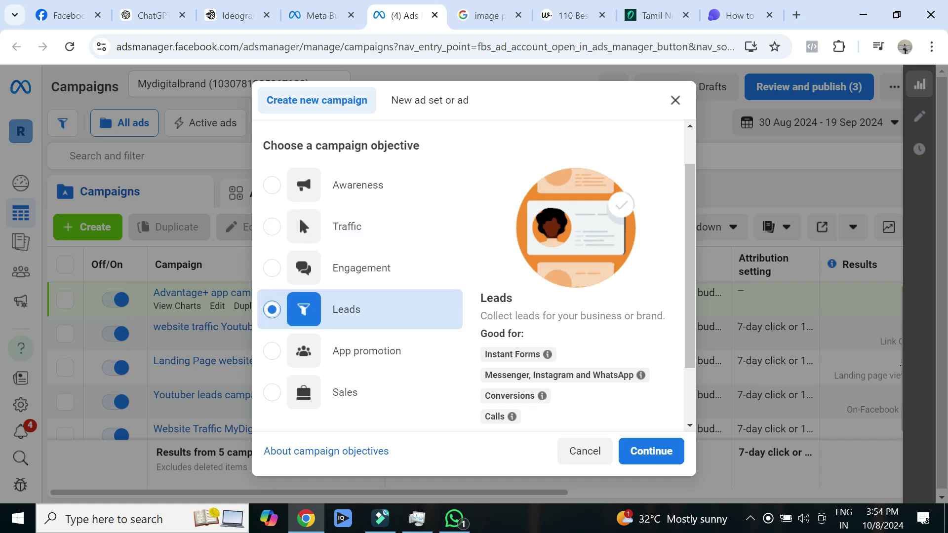
left_click(356, 226)
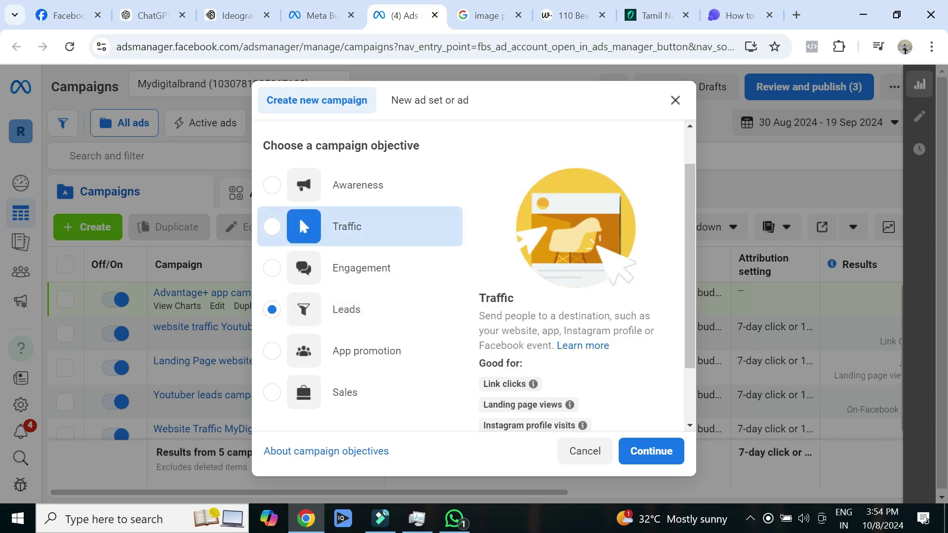
left_click(651, 451)
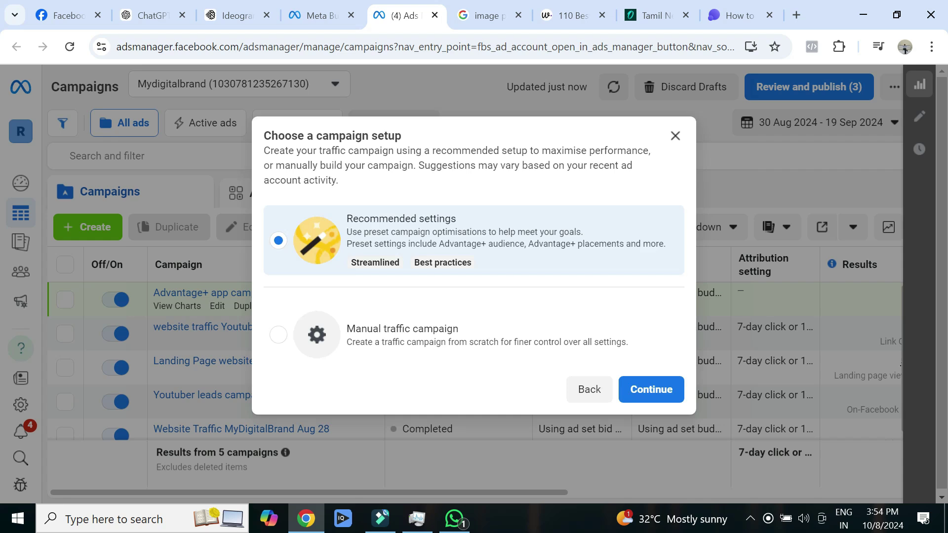
left_click(651, 389)
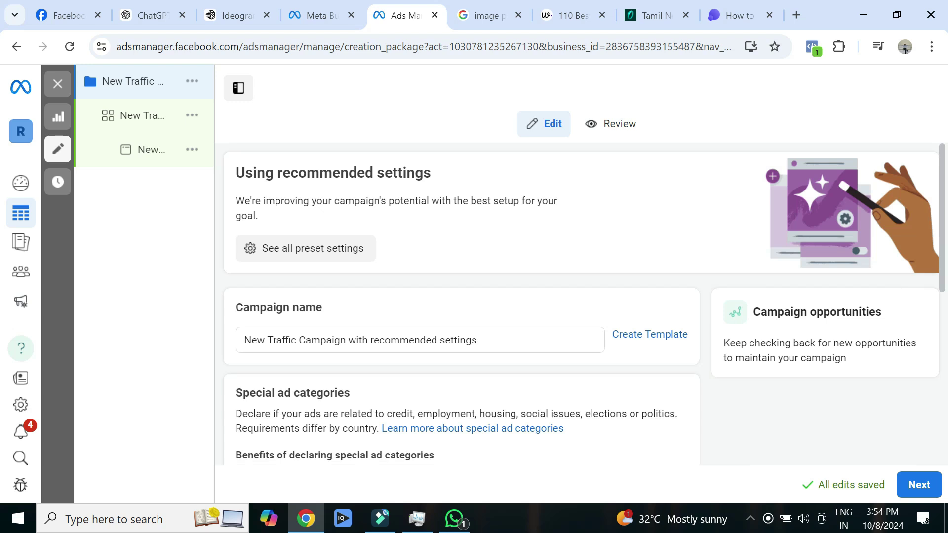
Step: Rename the campaign as "New Traffic Campaign for retargeting"
left_click(346, 340)
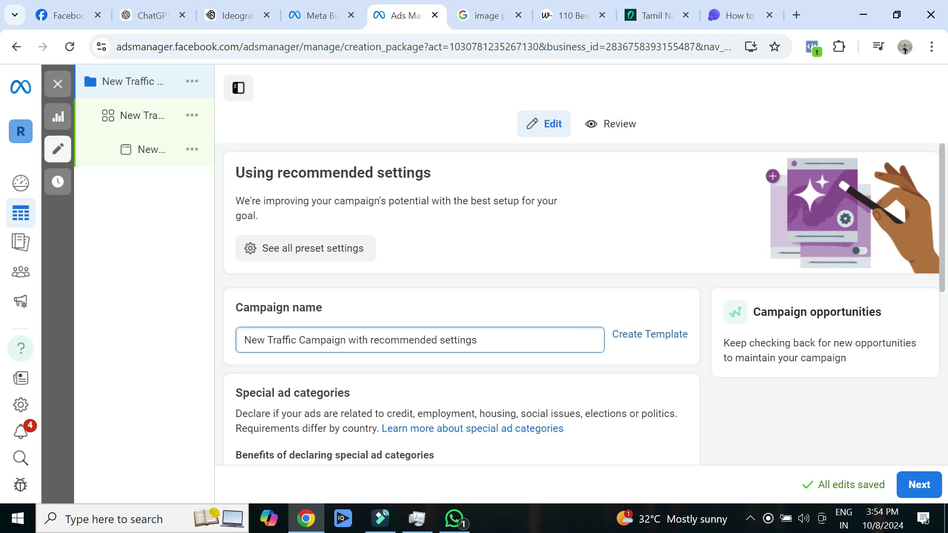
triple_click(322, 340)
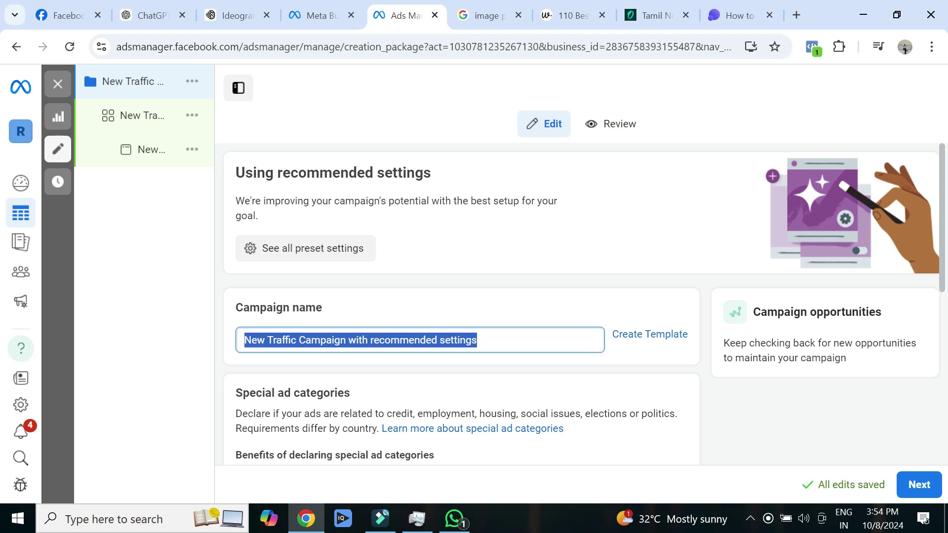
left_click(349, 340)
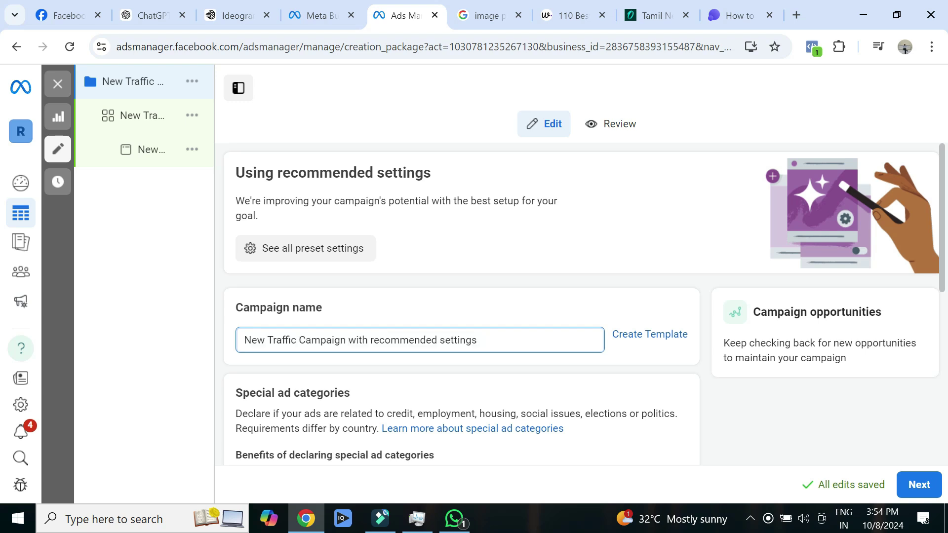
key("shift+End")
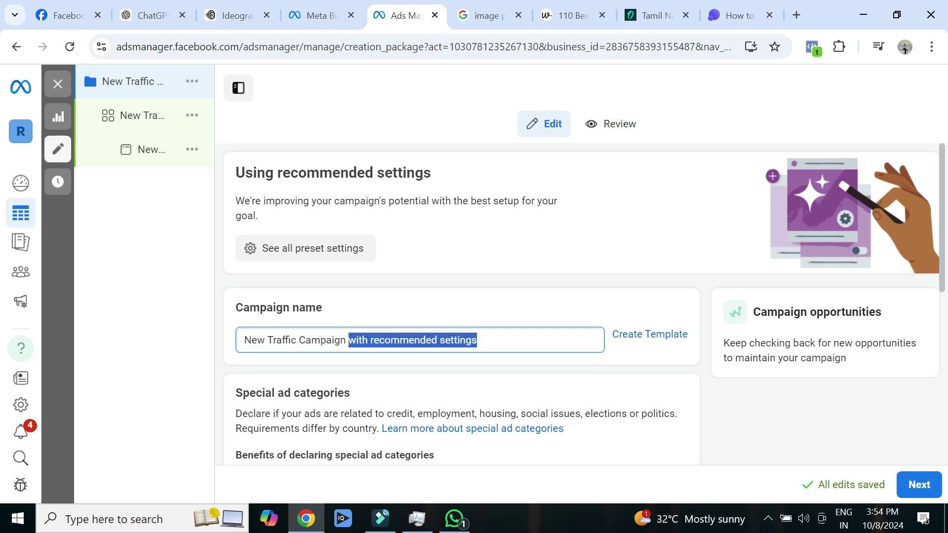
type("for retargeting")
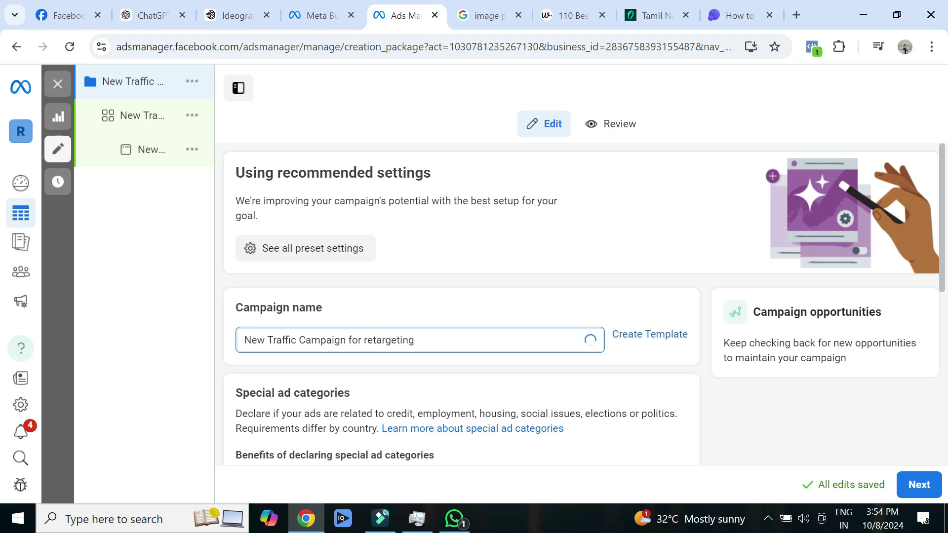
left_click(396, 340)
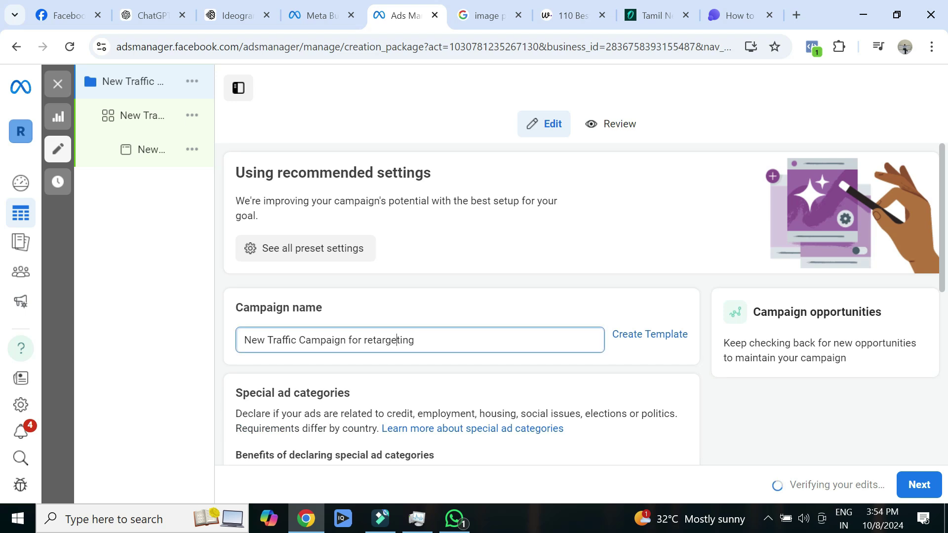
key("ctrl+a")
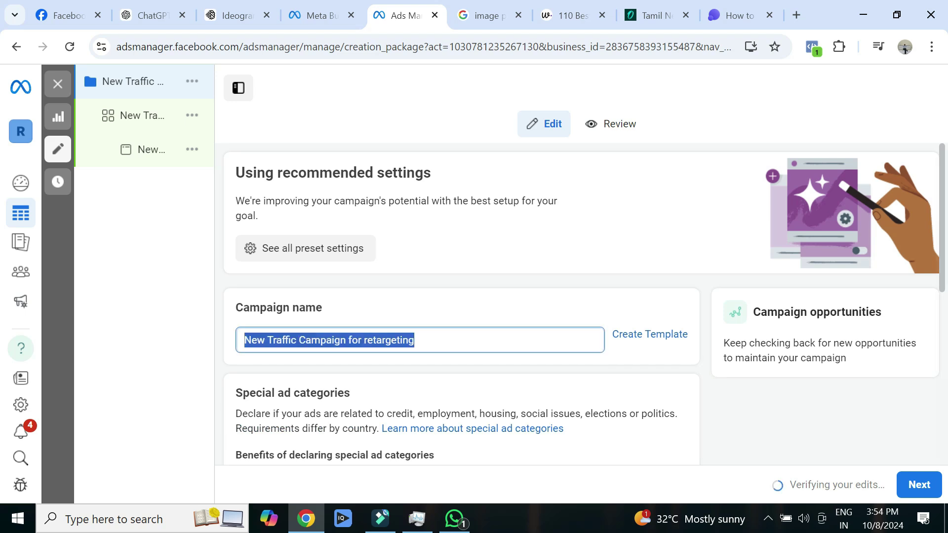
Step: Review the remaining campaign-level settings and continue to the ad set
scroll(461, 304, "down", 5)
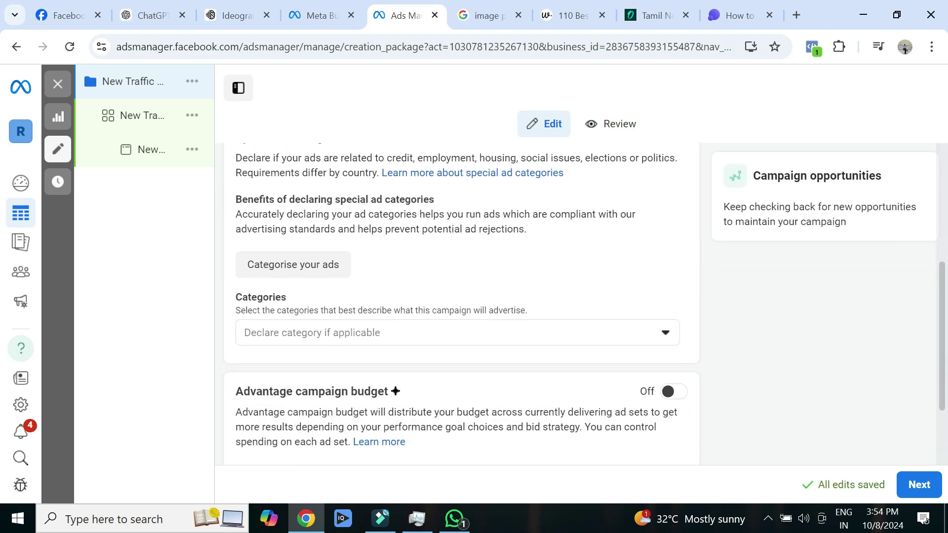
scroll(462, 303, "down", 2)
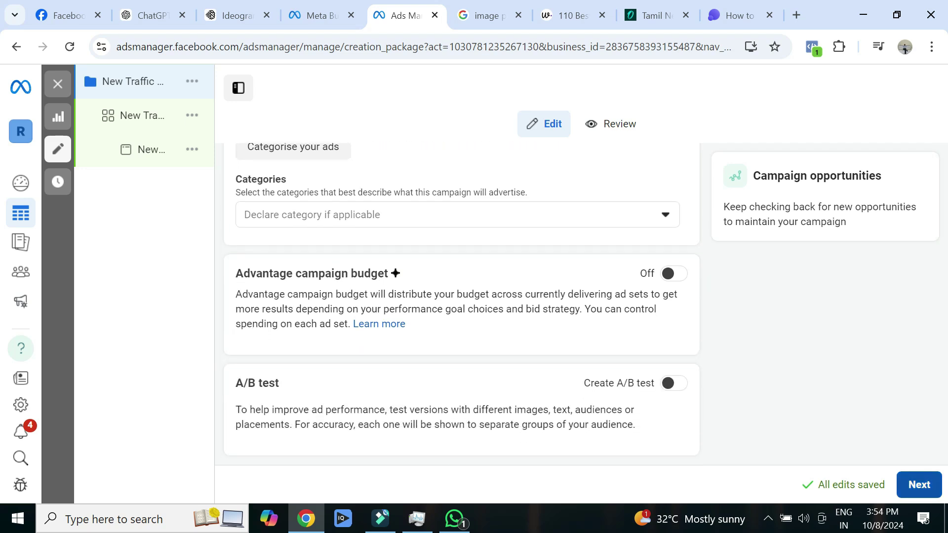
left_click(919, 484)
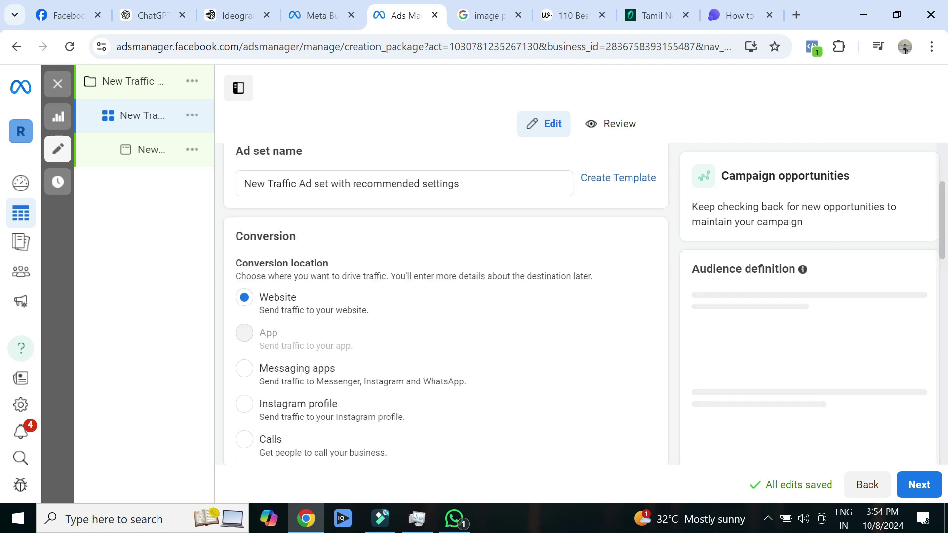
Step: Set the ad set's daily budget to ₹100
scroll(445, 304, "down", 3)
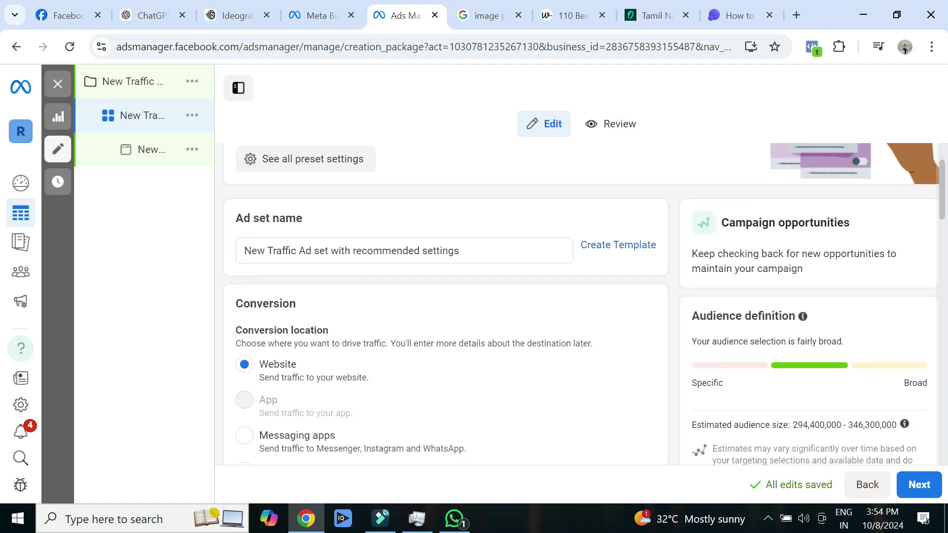
scroll(442, 303, "down", 2)
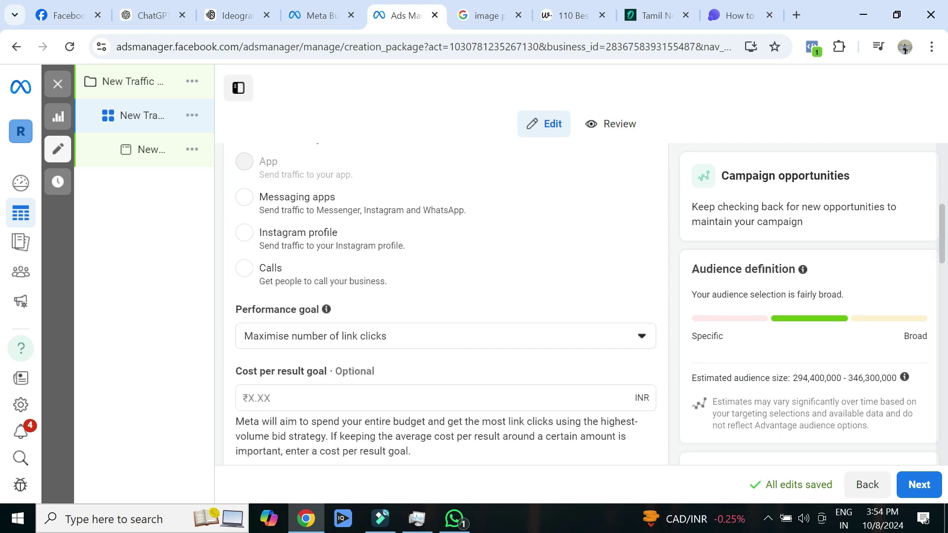
scroll(441, 303, "down", 1)
scroll(441, 304, "down", 3)
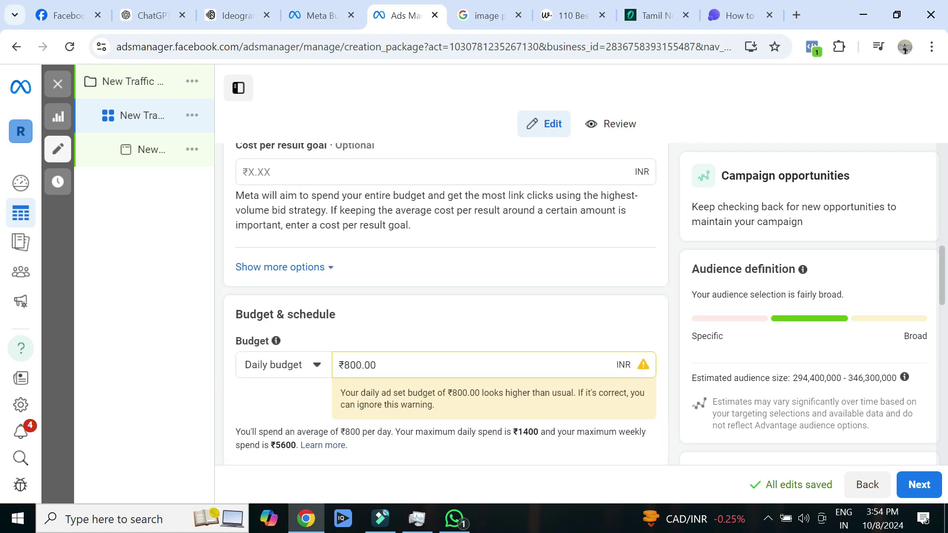
scroll(446, 303, "down", 2)
triple_click(380, 243)
type("100")
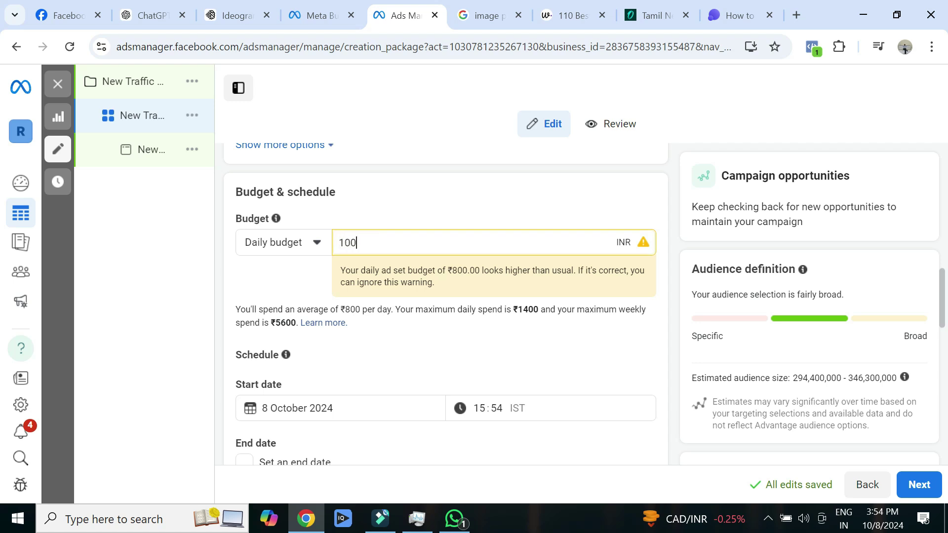
left_click(459, 346)
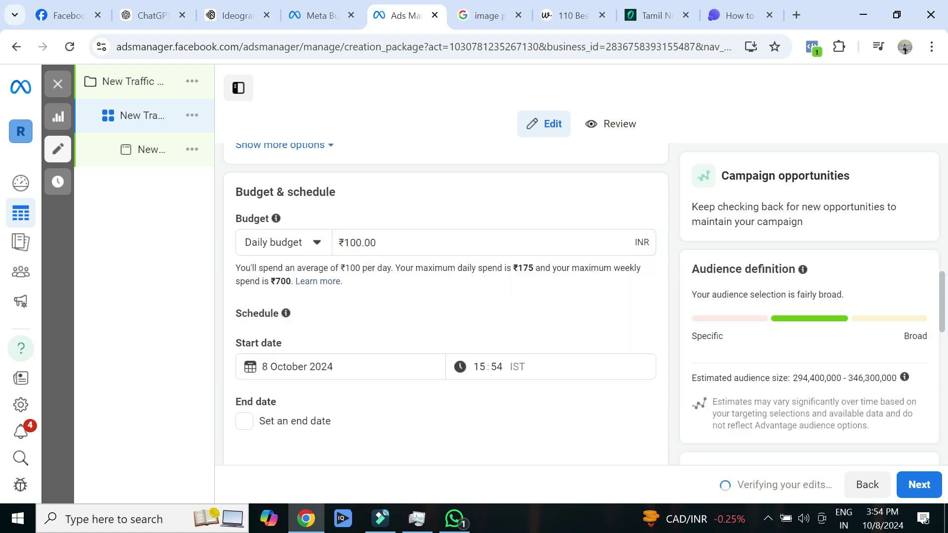
Step: Enable an end date in the ad set schedule and set it to 10 October 2024
scroll(445, 303, "down", 3)
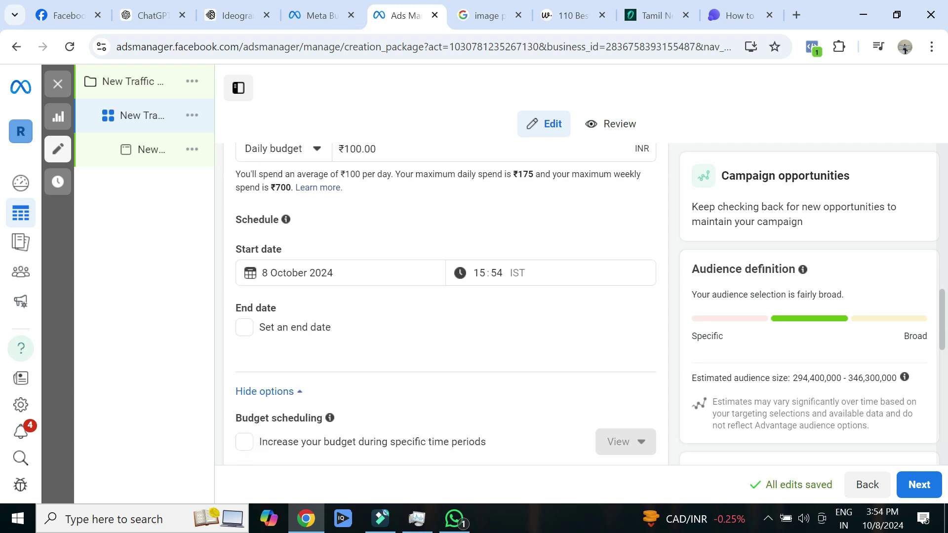
scroll(446, 303, "up", 1)
left_click(244, 272)
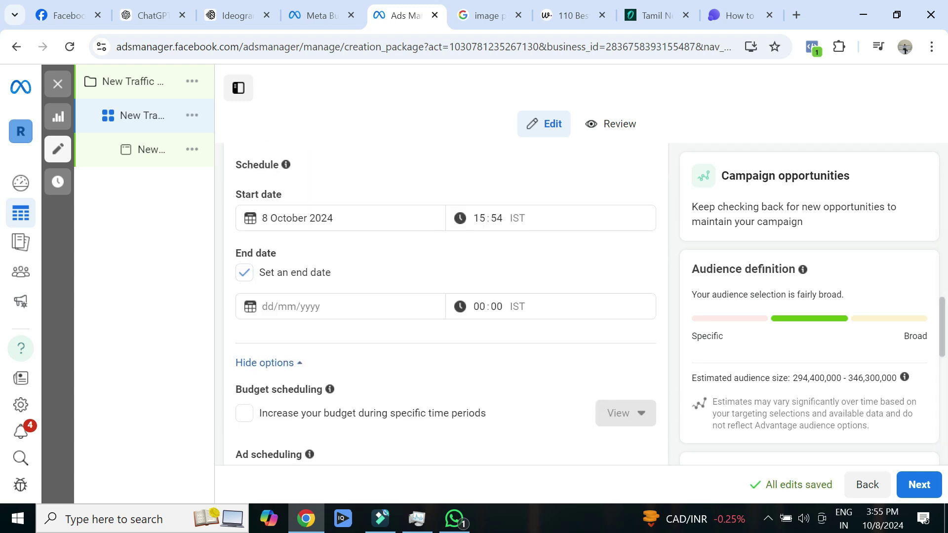
left_click(316, 306)
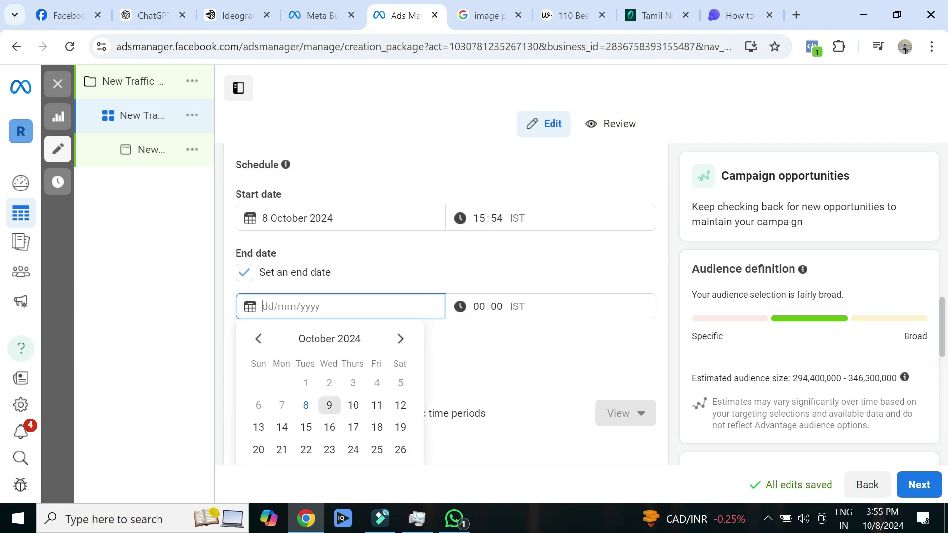
left_click(353, 405)
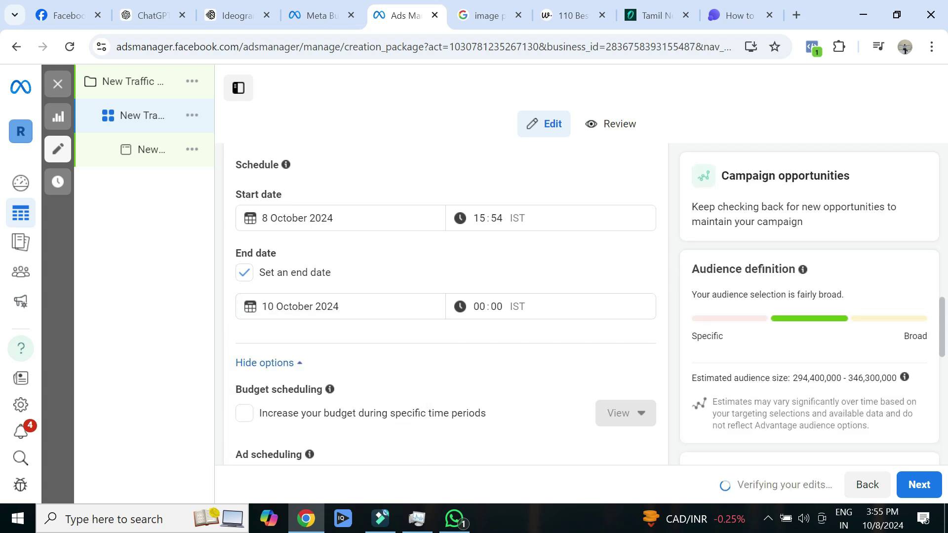
Step: Change the schedule's start time on 8 October 2024 to 21:54
left_click(496, 218)
left_click(479, 218)
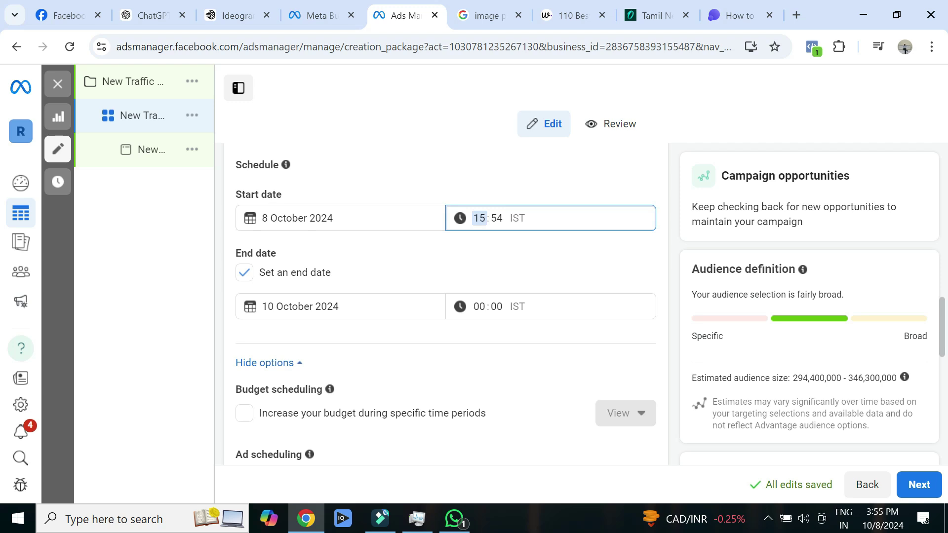
type("21")
key("Return")
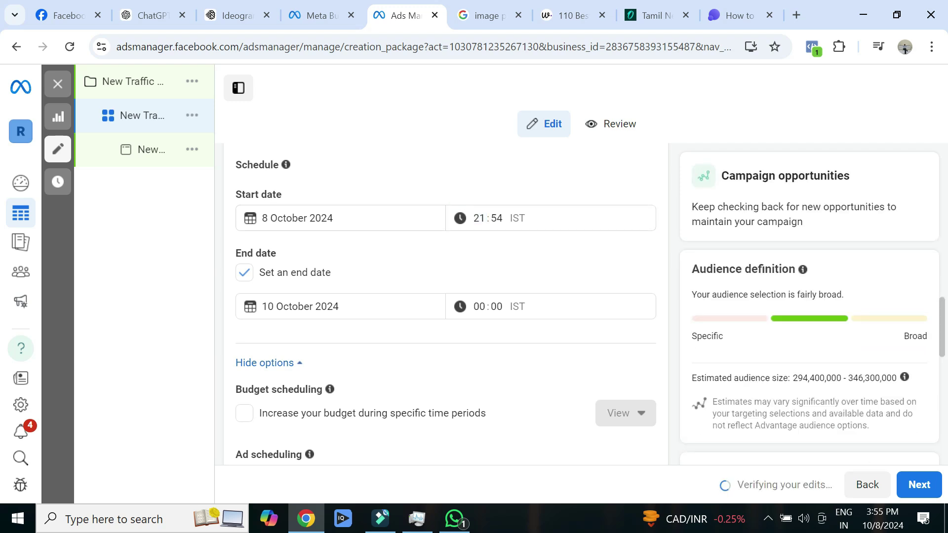
Step: Show more options for the ad set's audience controls and review the saved audience and location criteria
scroll(444, 304, "down", 5)
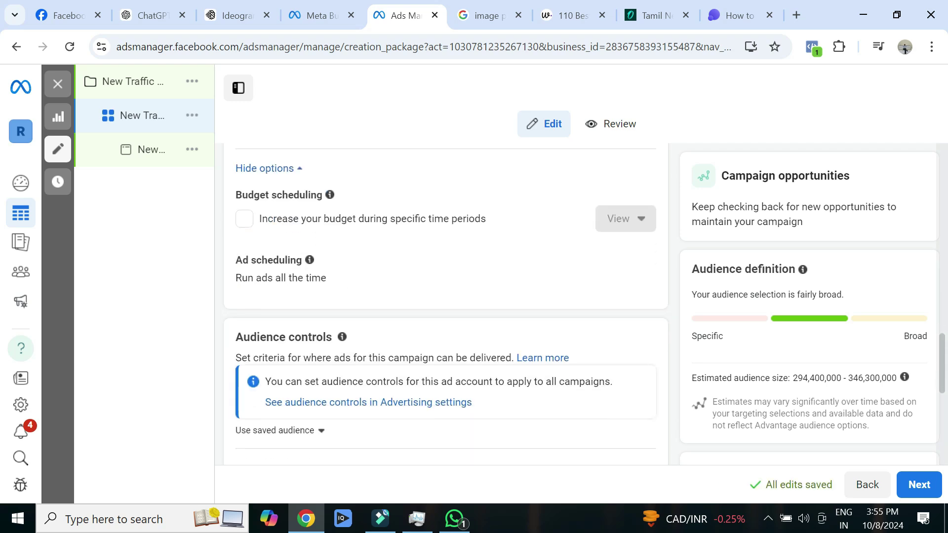
scroll(444, 304, "down", 1)
scroll(444, 304, "down", 2)
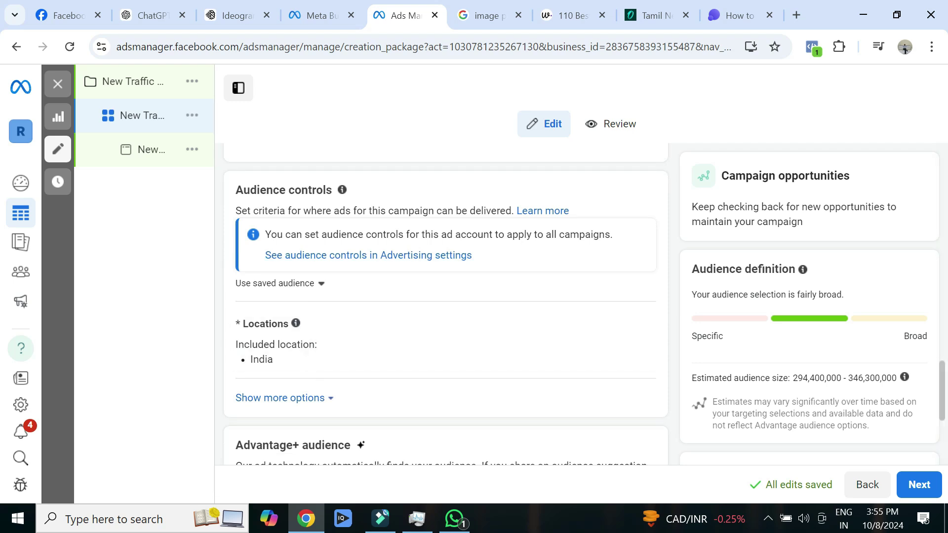
left_click(284, 398)
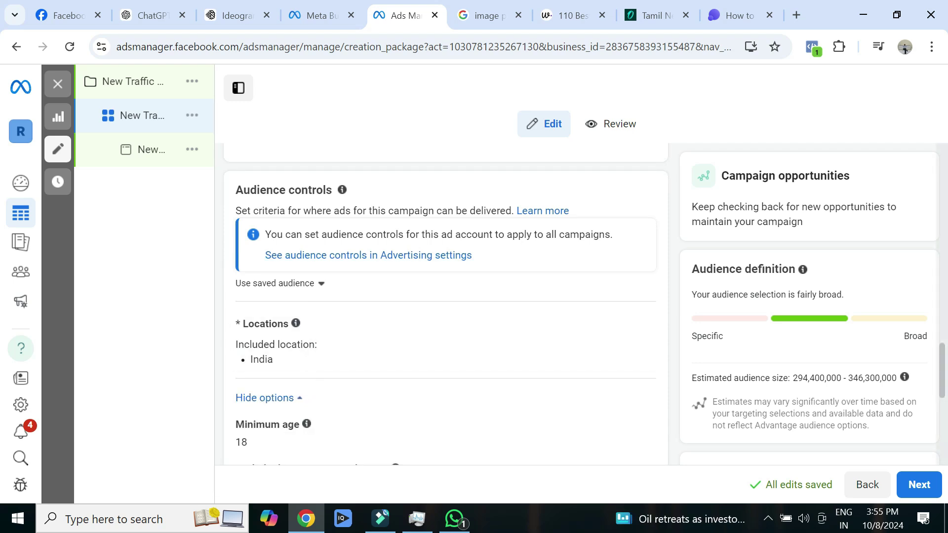
scroll(445, 303, "up", 2)
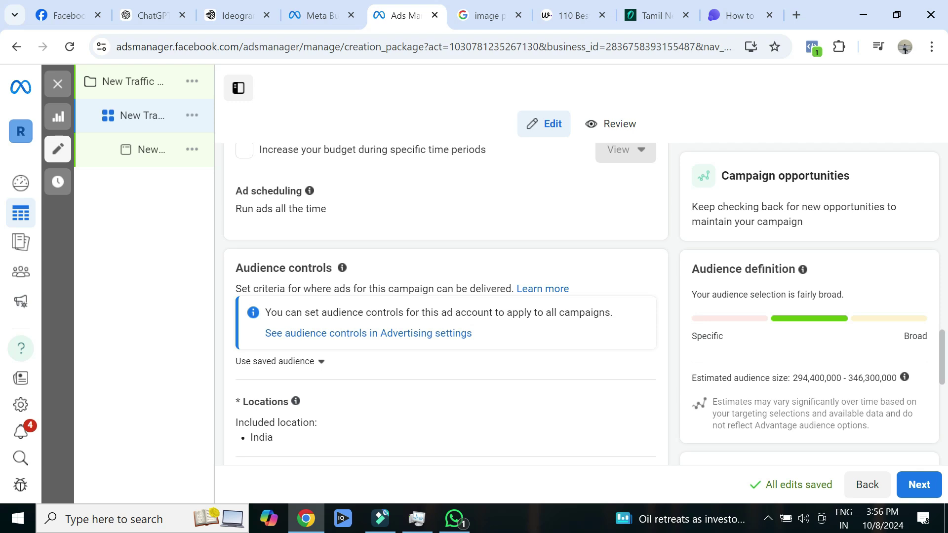
scroll(444, 385, "down", 2)
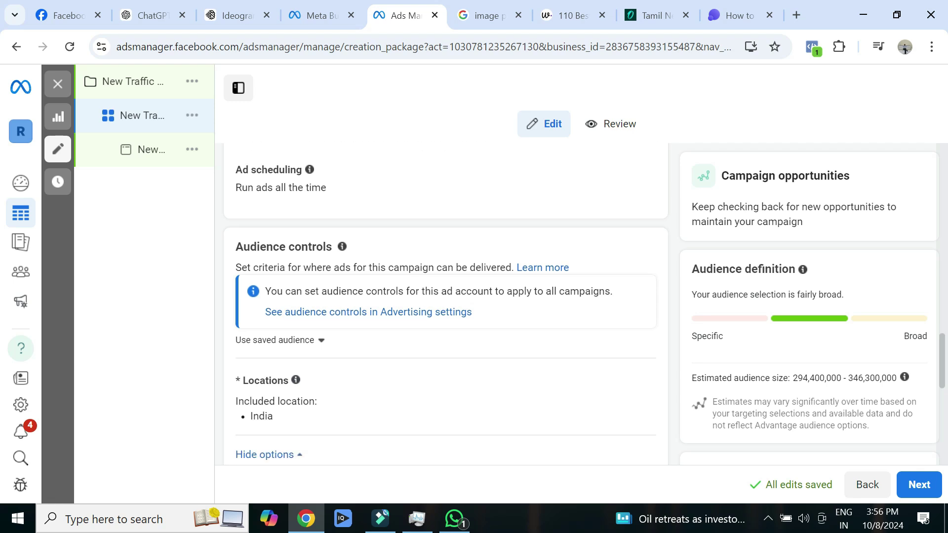
scroll(444, 385, "up", 1)
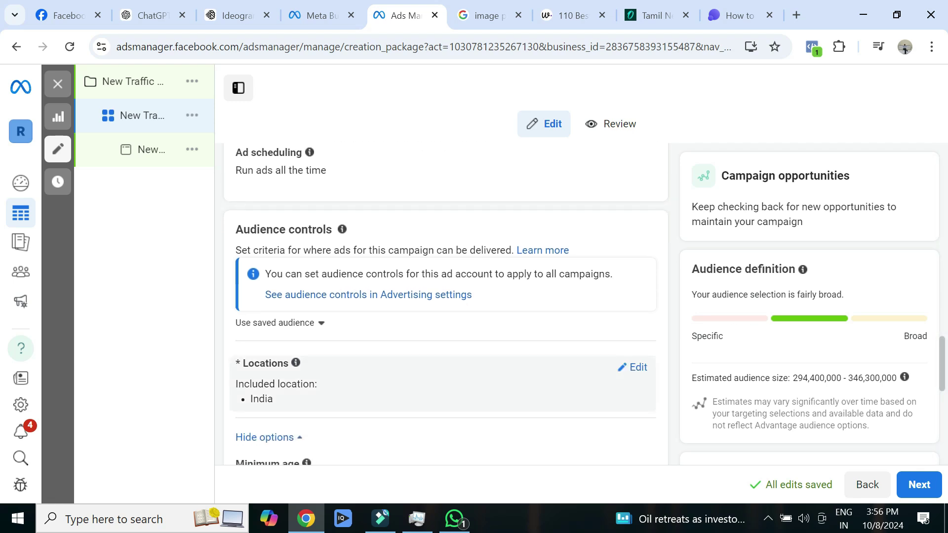
Step: Open the location criteria in the ad set's audience controls for editing
left_click(638, 367)
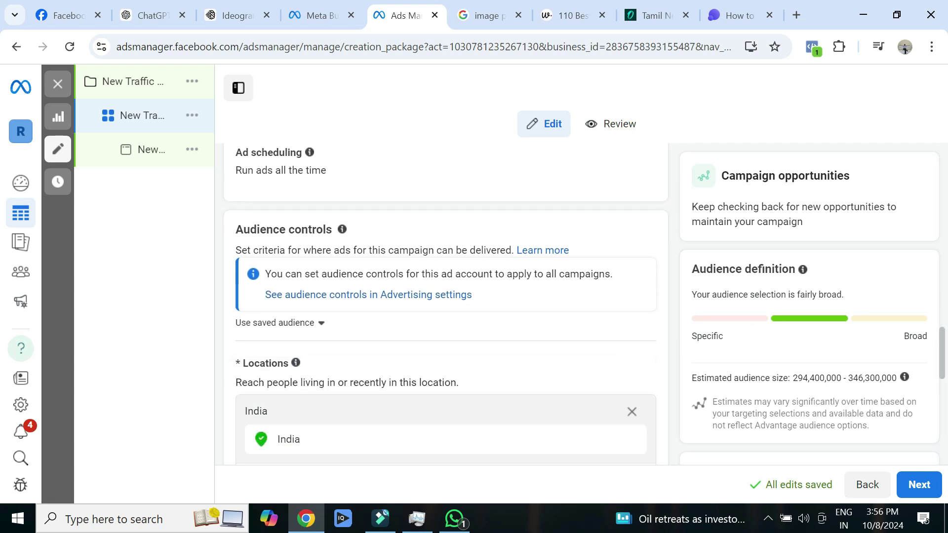
Step: Exclude the custom audience All website visitors MDB in the ad set's audience controls
left_click(444, 342)
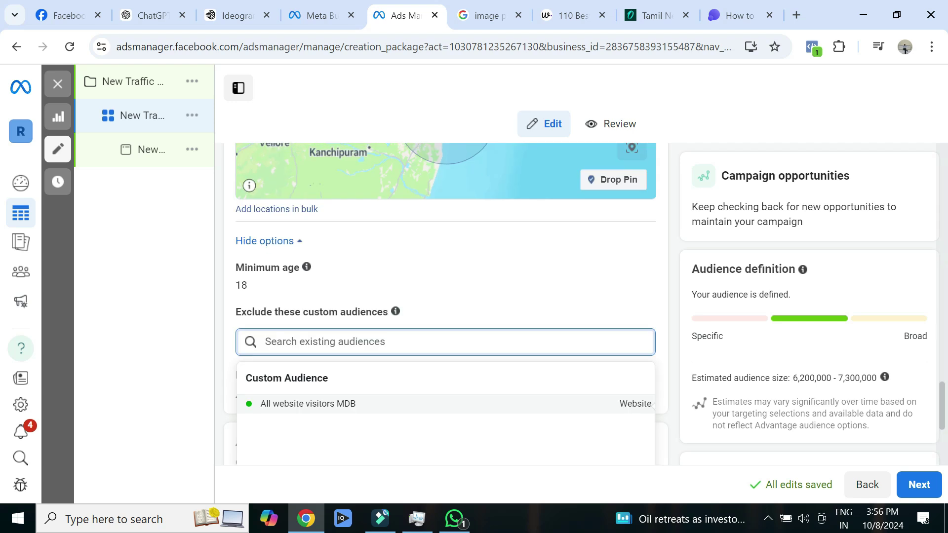
scroll(444, 341, "down", 1)
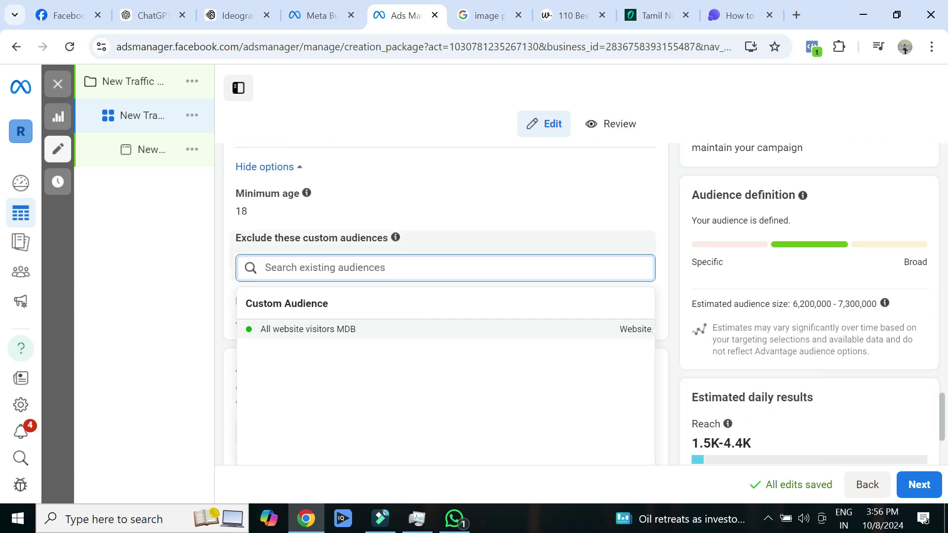
left_click(494, 239)
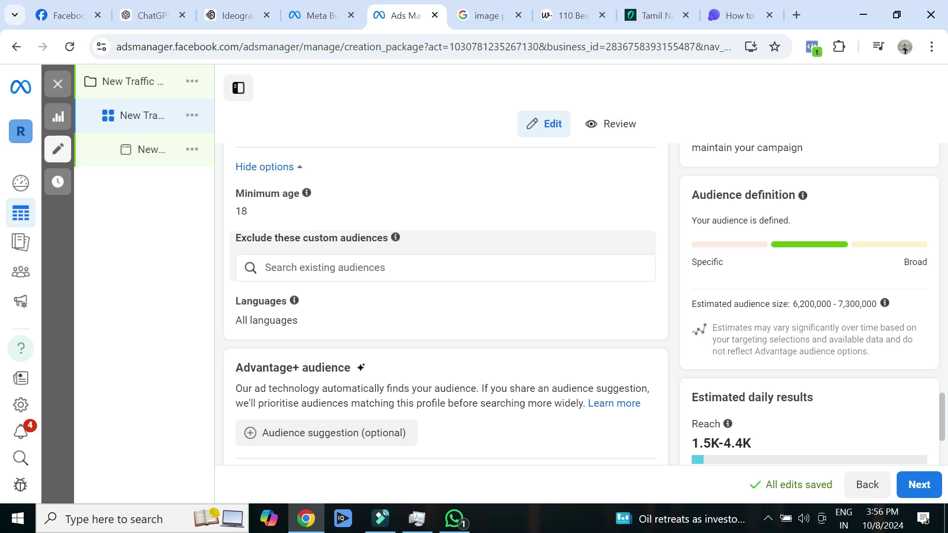
left_click(444, 268)
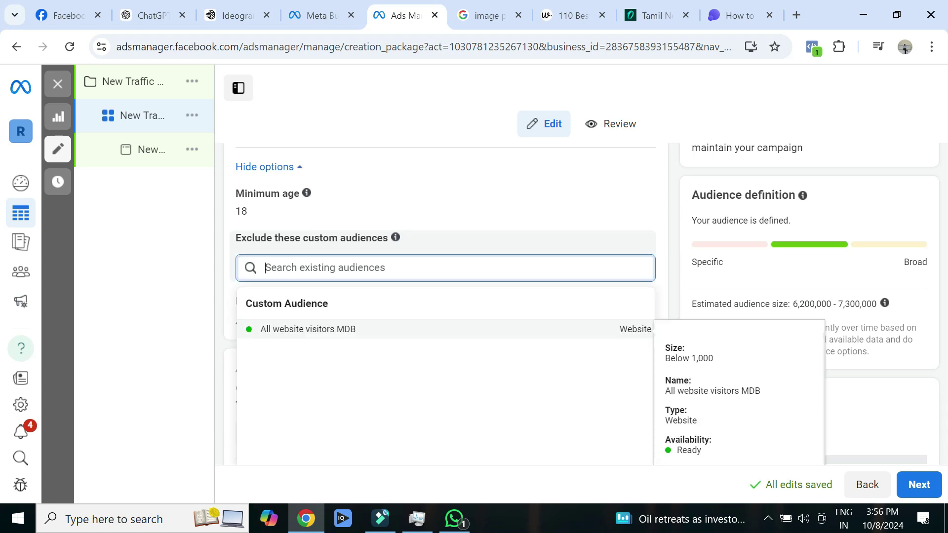
left_click(316, 329)
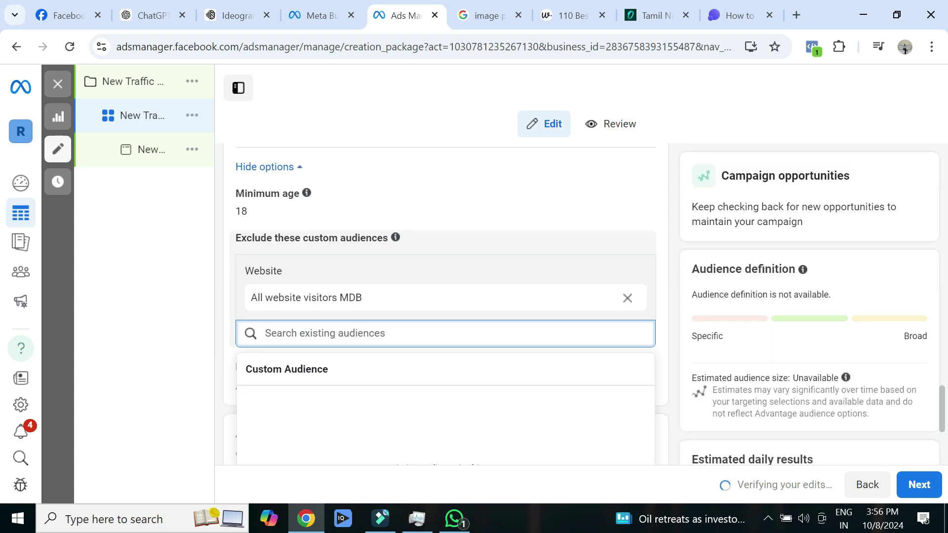
key("Escape")
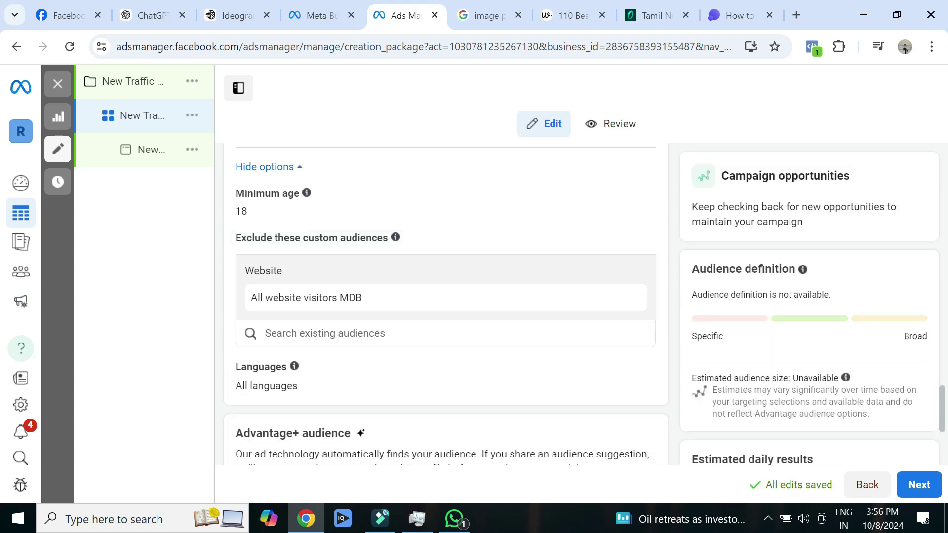
Step: Remove All website visitors MDB from the excluded custom audiences
scroll(444, 296, "down", 3)
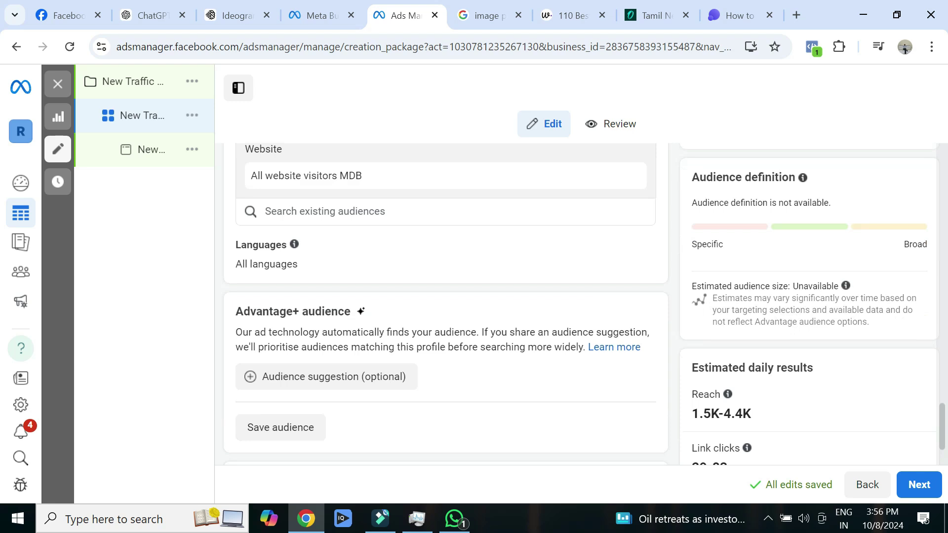
scroll(444, 296, "down", 1)
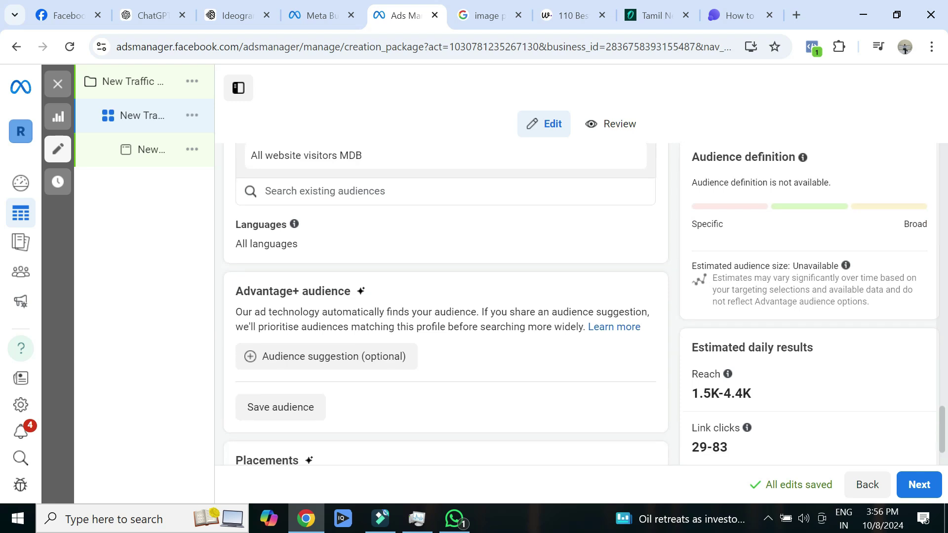
scroll(444, 296, "up", 2)
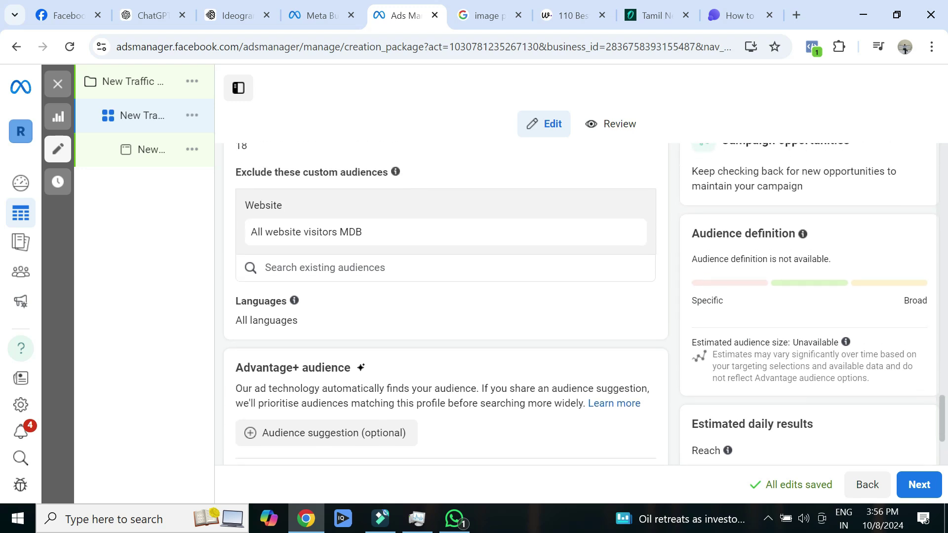
scroll(445, 296, "up", 1)
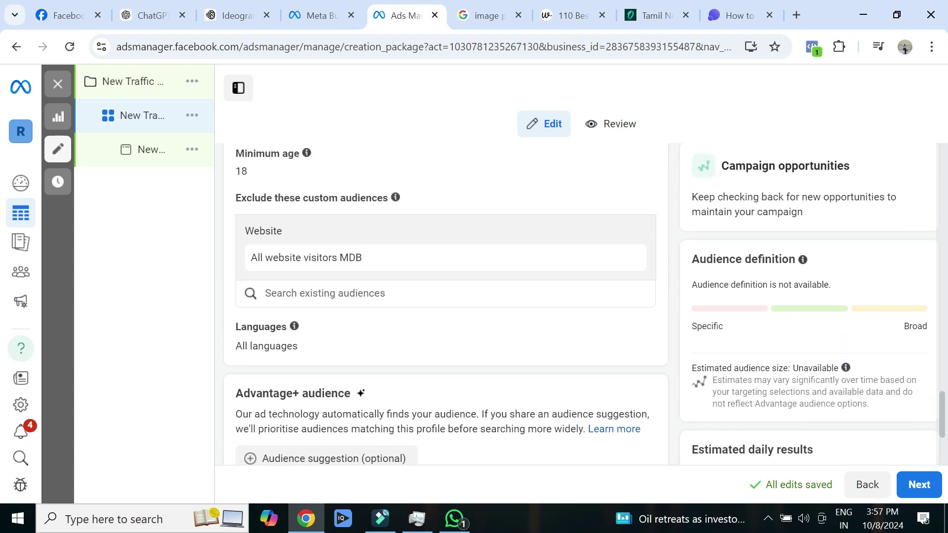
scroll(444, 296, "up", 2)
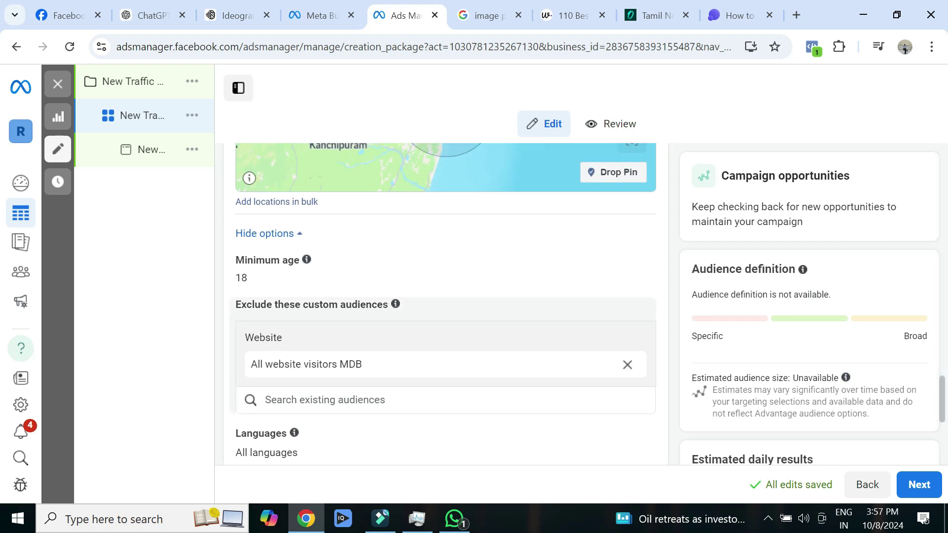
left_click(628, 364)
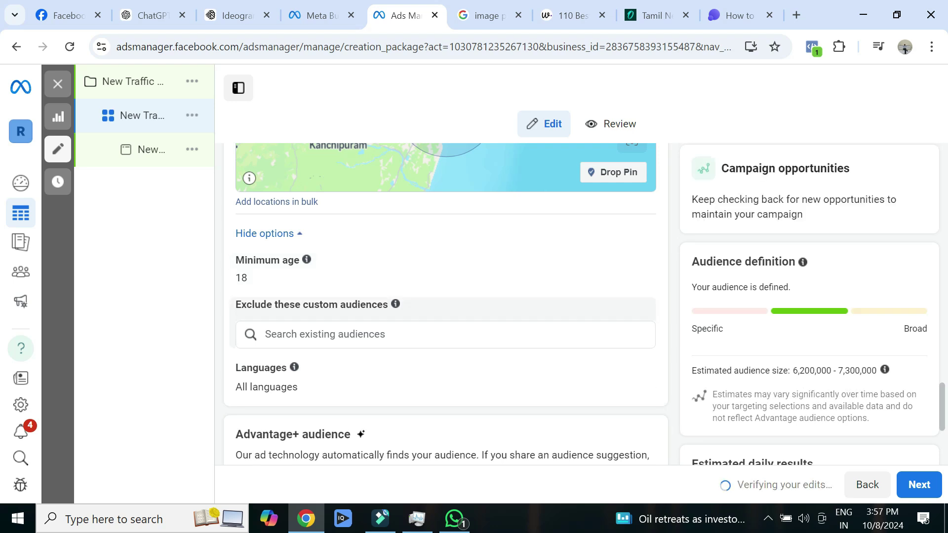
Step: Add an audience suggestion under Advantage+ audience and start a new custom audience with Website as its source
scroll(444, 296, "down", 2)
scroll(444, 296, "down", 2)
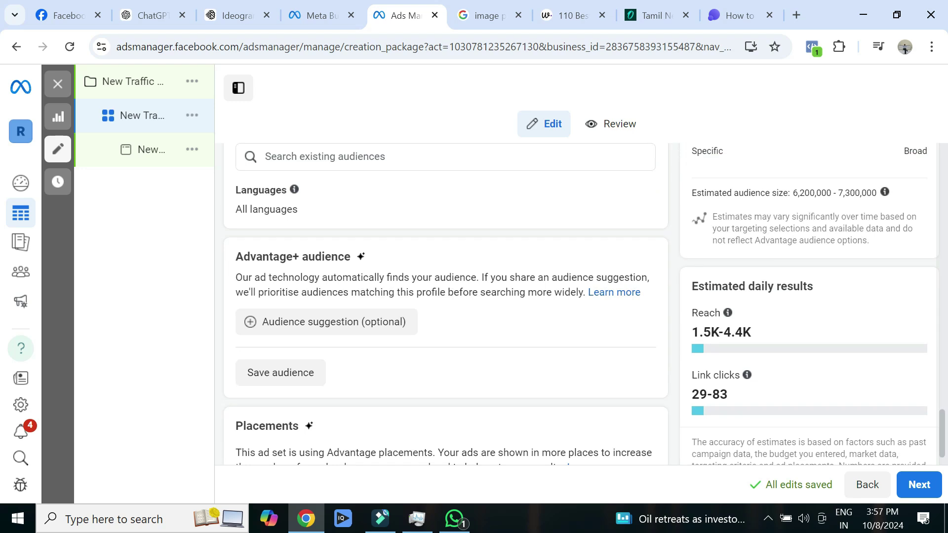
left_click(326, 322)
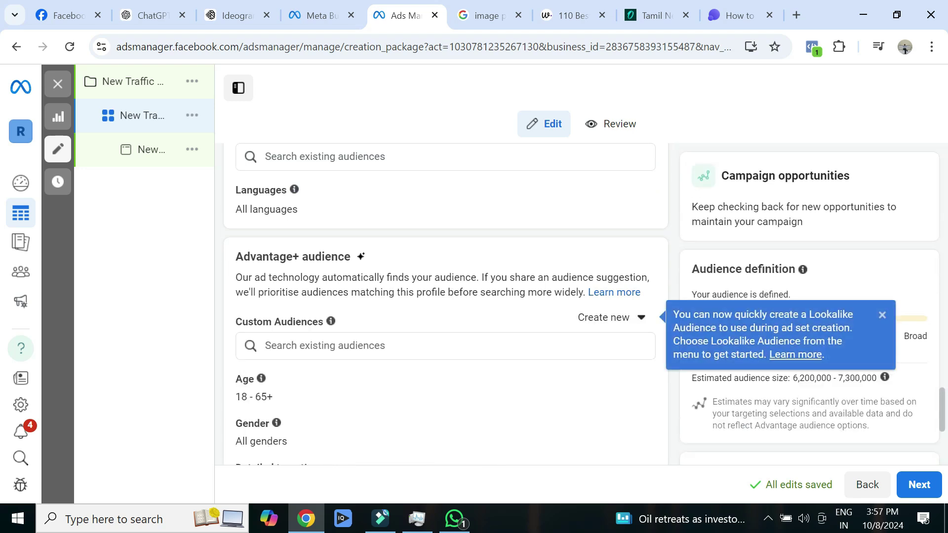
left_click(325, 346)
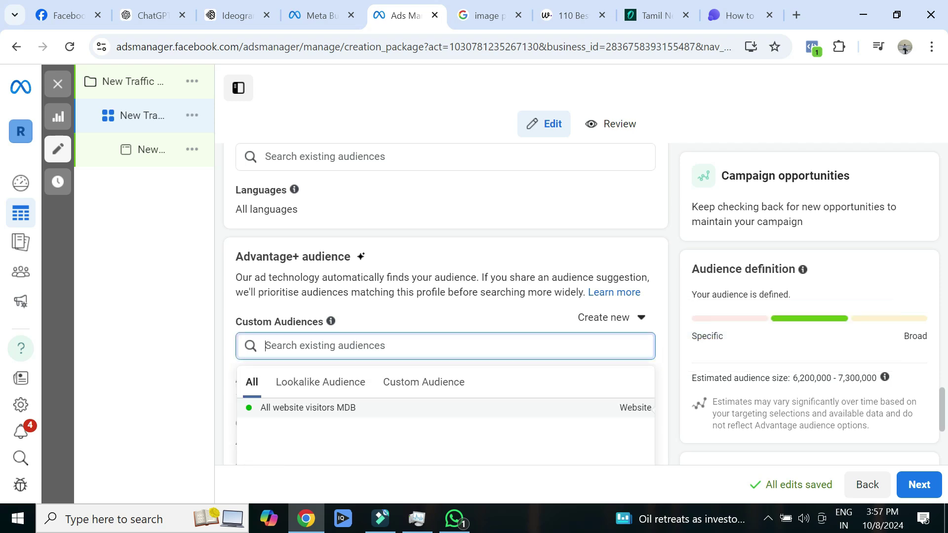
left_click(610, 318)
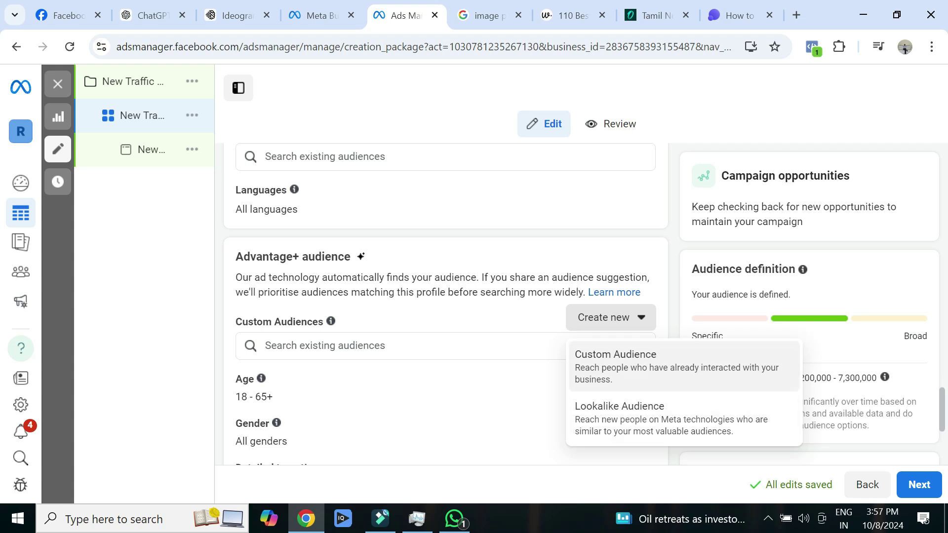
left_click(684, 366)
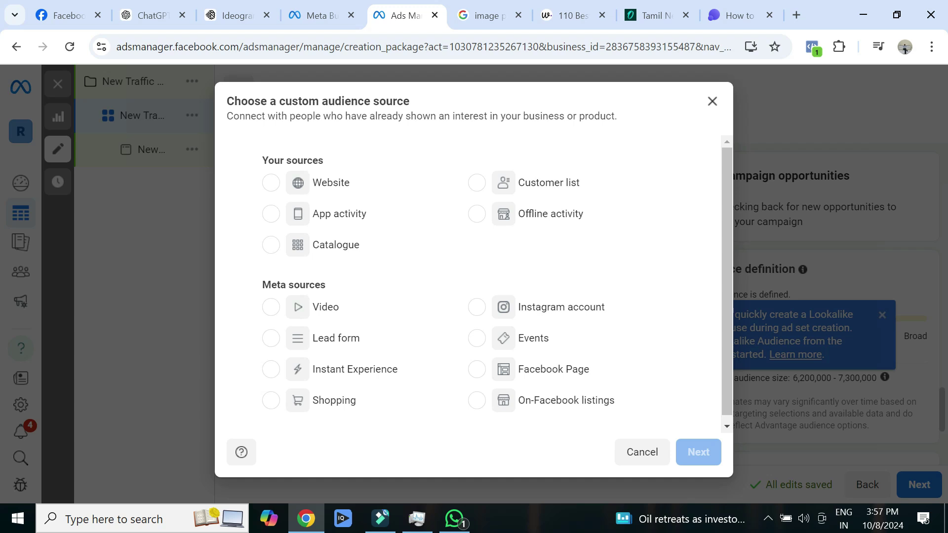
left_click(271, 183)
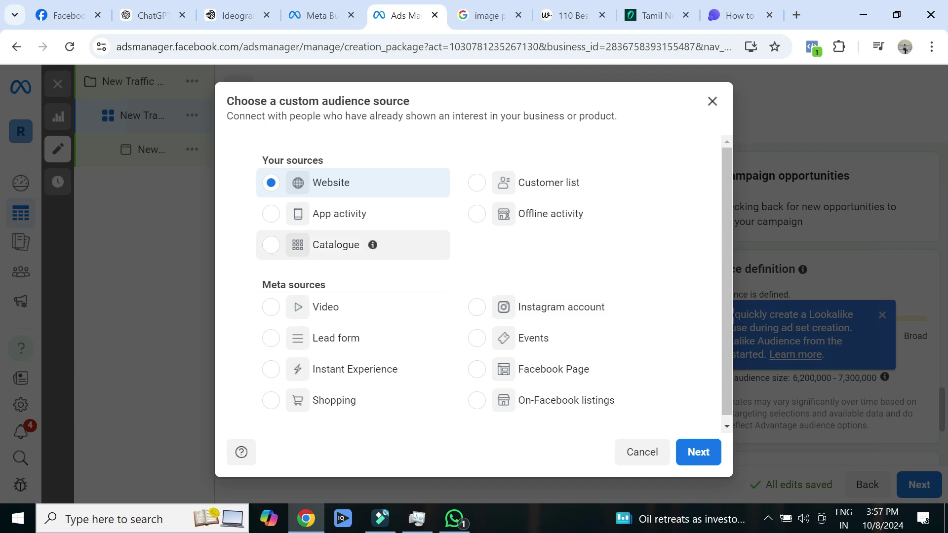
left_click(698, 452)
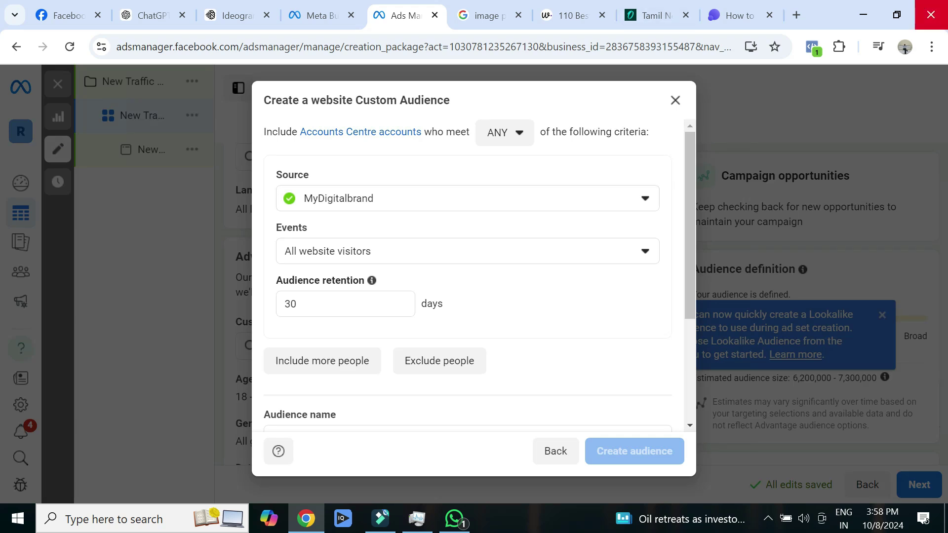
Step: Create the website custom audience from the MyDigitalbrand source with the name MDB Audience oct 8
left_click(468, 199)
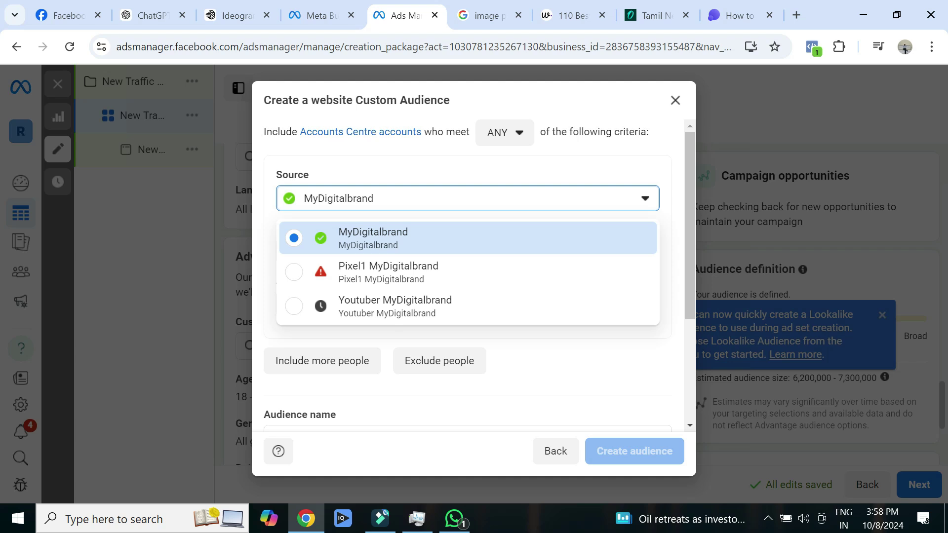
left_click(373, 238)
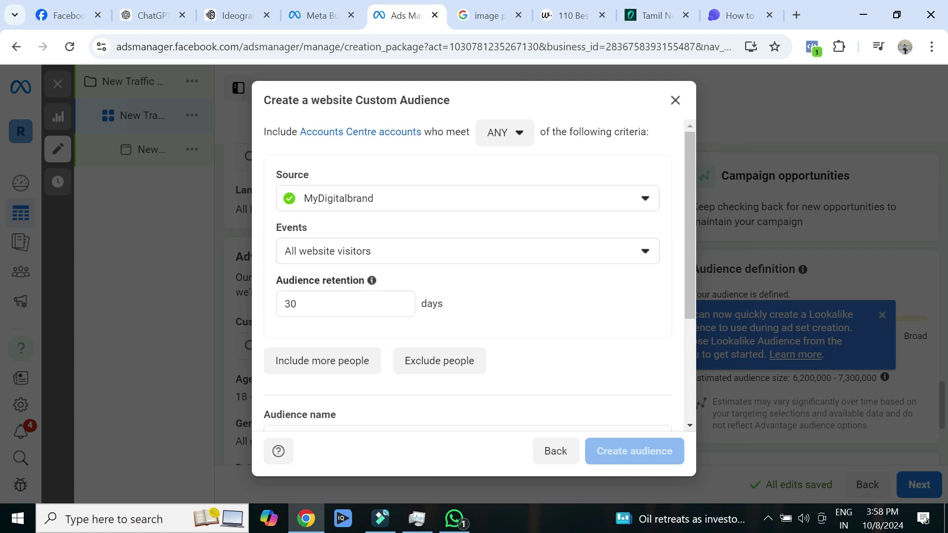
scroll(474, 276, "down", 3)
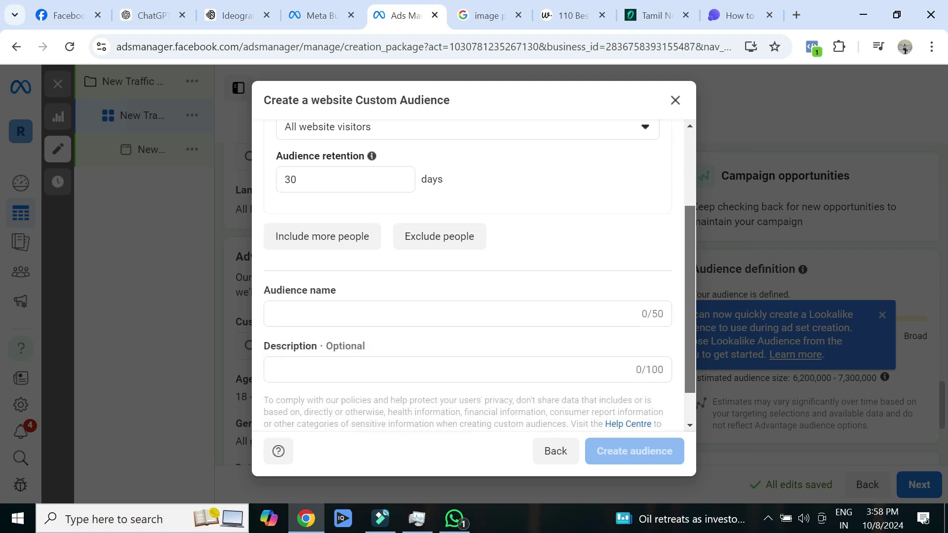
left_click(467, 314)
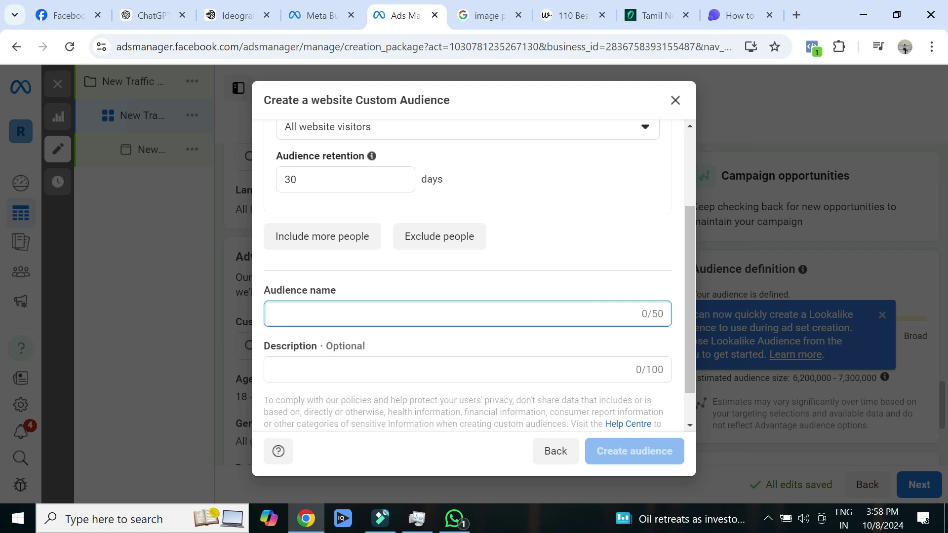
type("M")
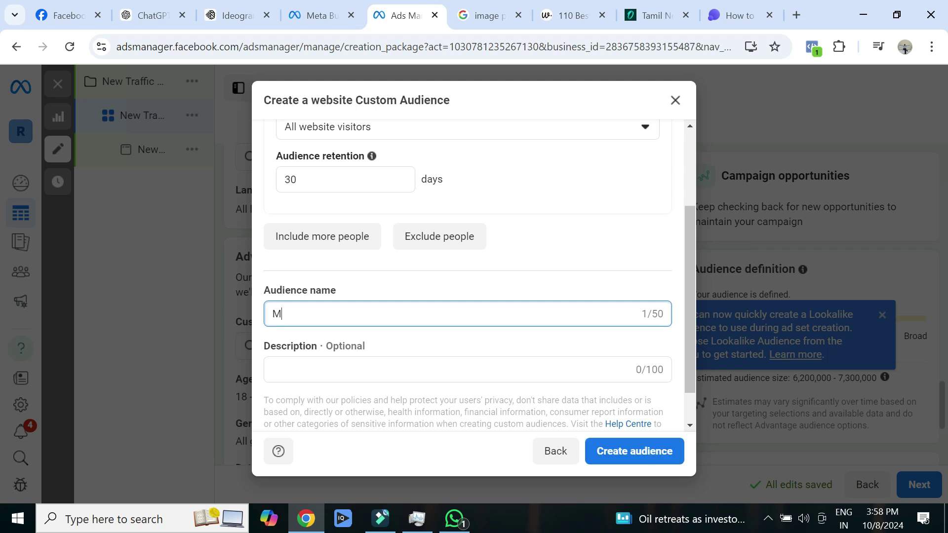
type("DB Audience ")
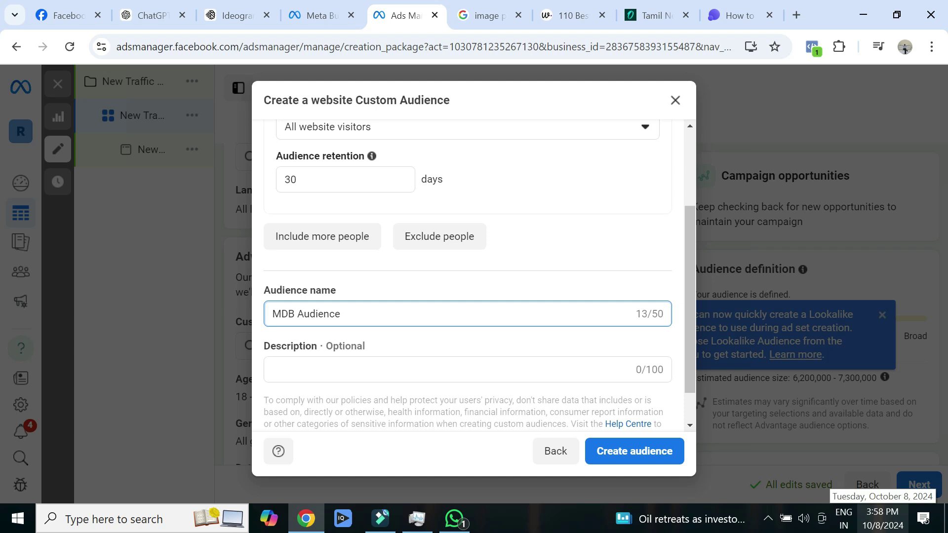
type("oct 8")
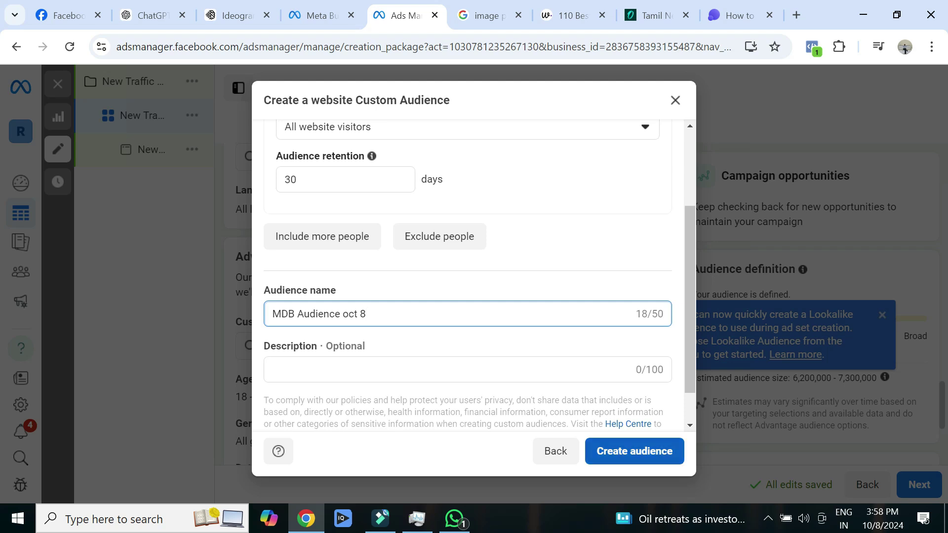
left_click(634, 450)
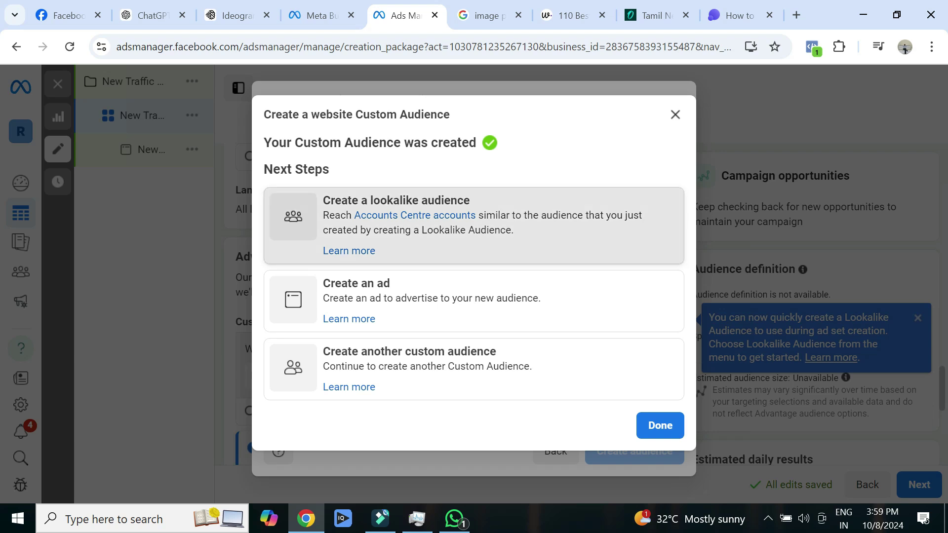
Step: Start a lookalike audience based on MDB Audience oct 8 and set its audience size to 2%
left_click(445, 222)
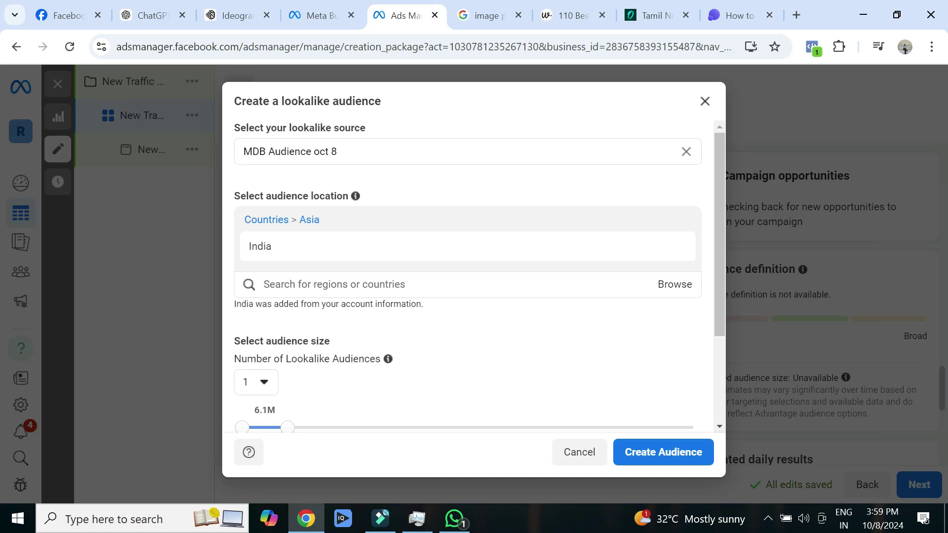
left_click_drag(341, 152, 241, 152)
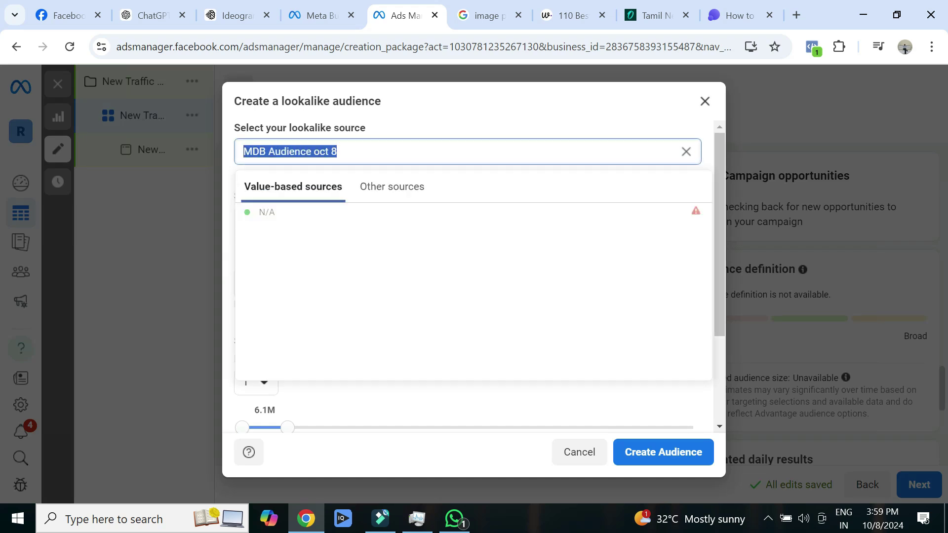
left_click(420, 127)
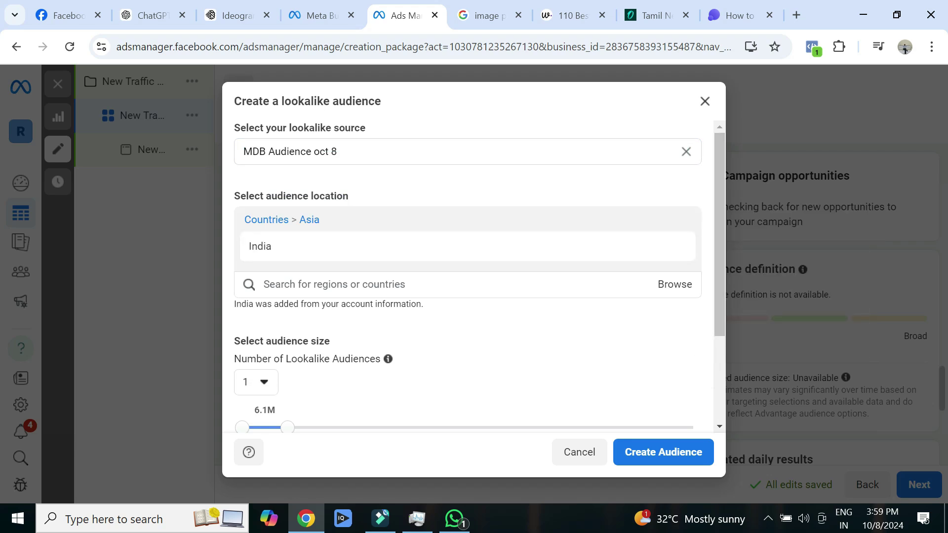
scroll(474, 276, "down", 2)
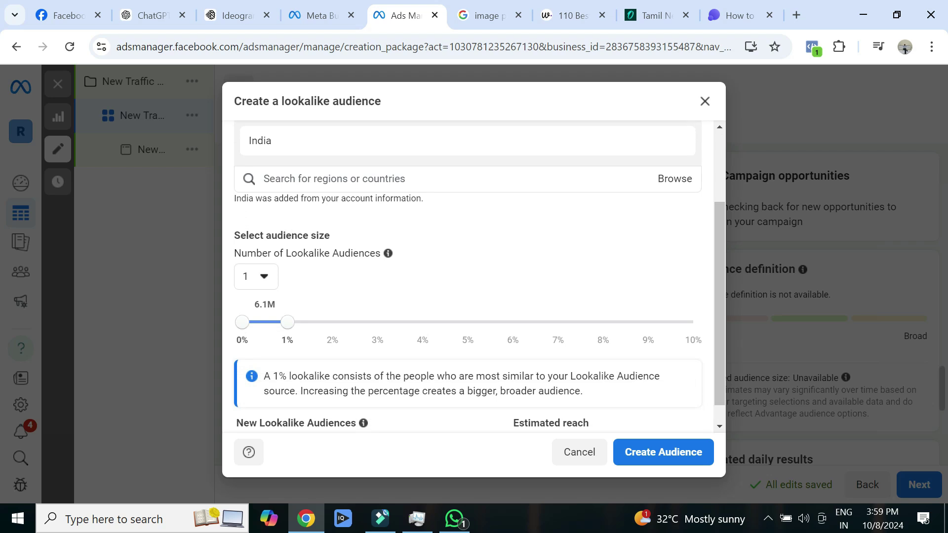
left_click_drag(270, 376, 659, 376)
left_click_drag(275, 390, 583, 390)
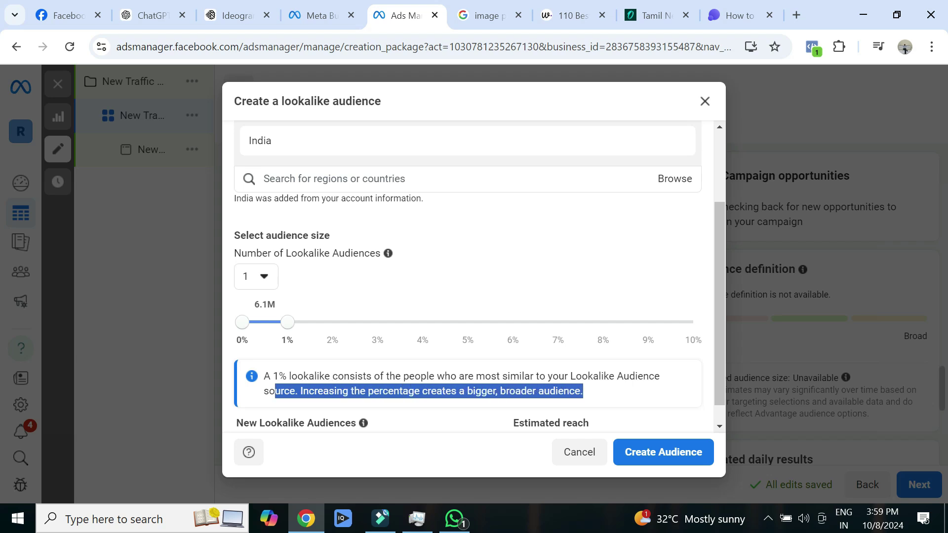
left_click(588, 392)
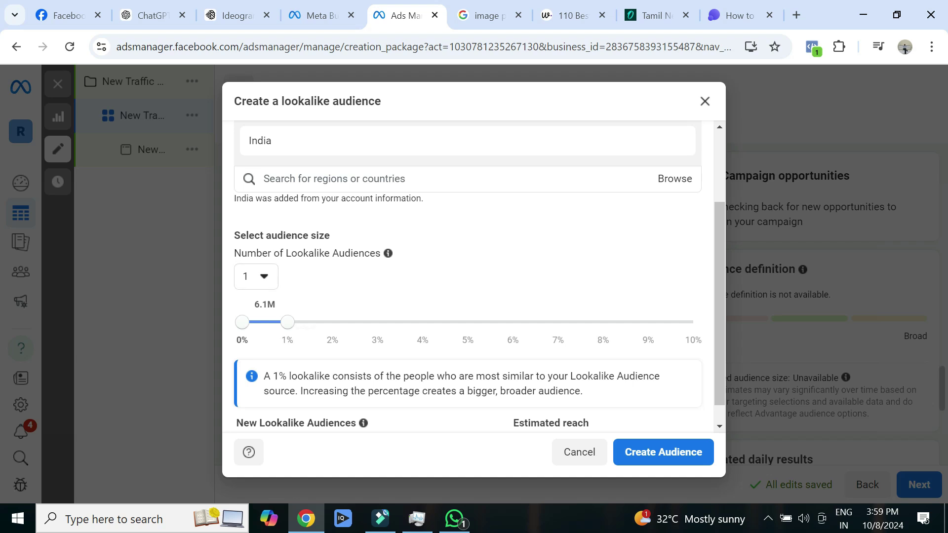
left_click_drag(287, 323, 332, 323)
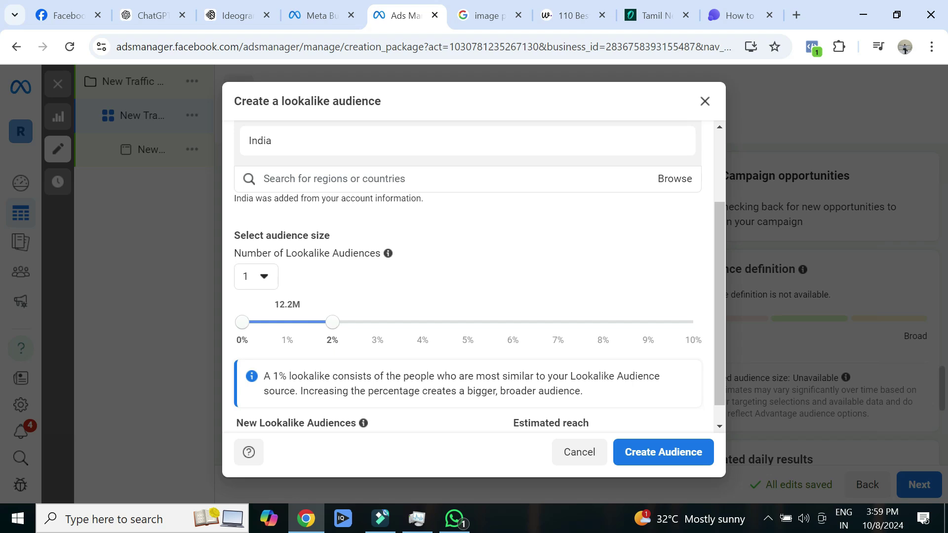
Step: Set the lookalike audience size to 3% and create the lookalike of MDB Audience oct 8
key("Right")
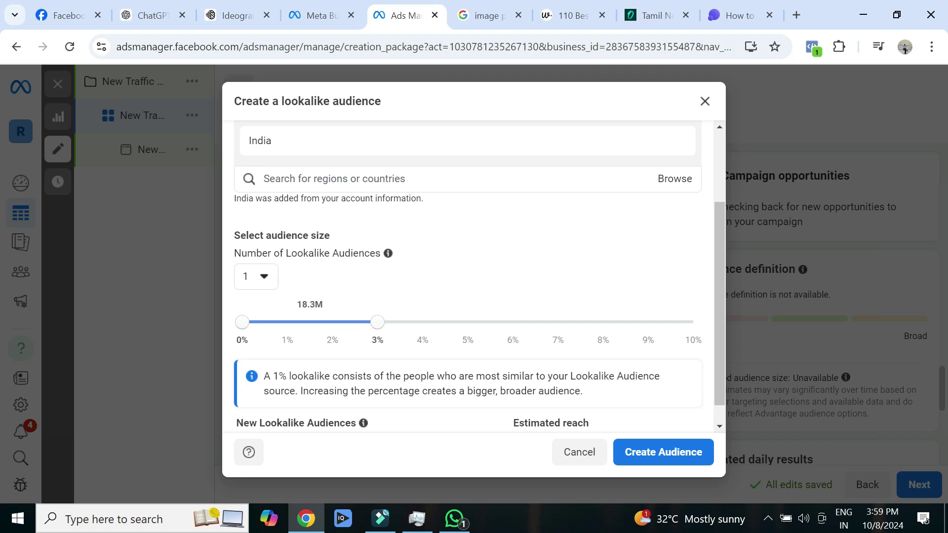
left_click_drag(719, 303, 720, 320)
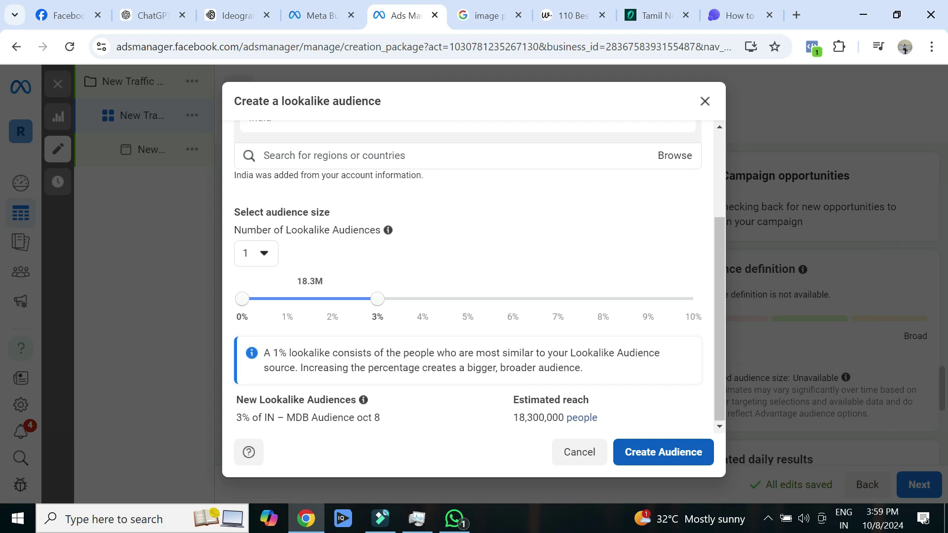
left_click(662, 452)
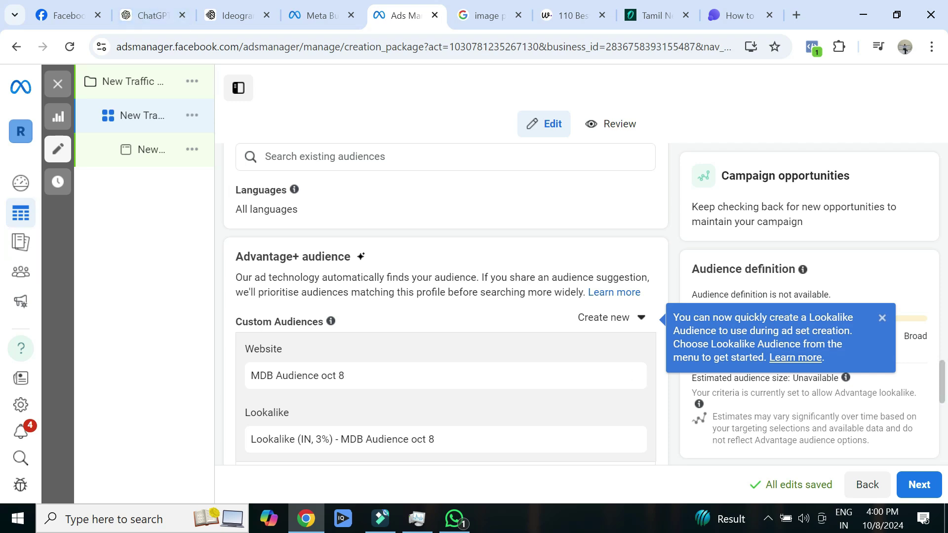
Step: Start another new custom audience for the Advantage+ audience suggestion
scroll(444, 304, "down", 4)
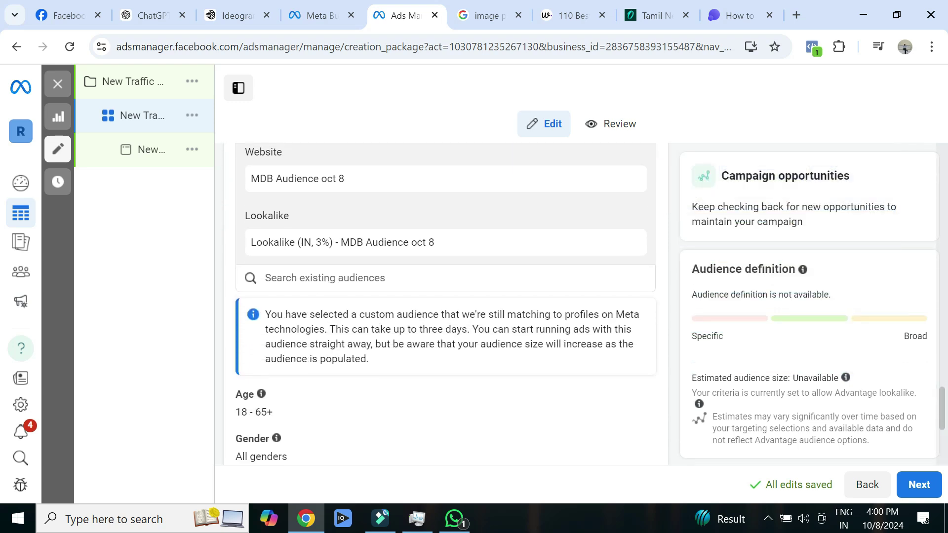
scroll(444, 304, "down", 2)
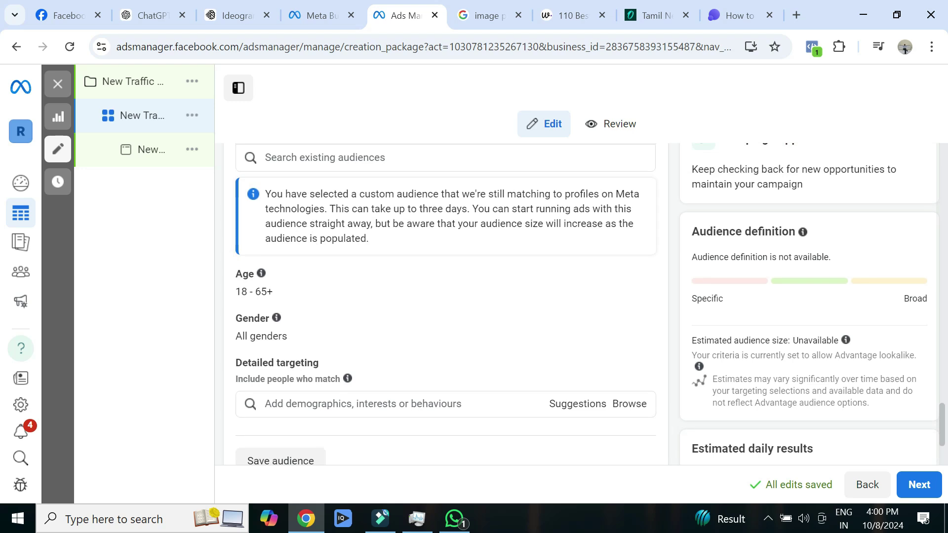
scroll(444, 303, "up", 1)
scroll(445, 304, "up", 5)
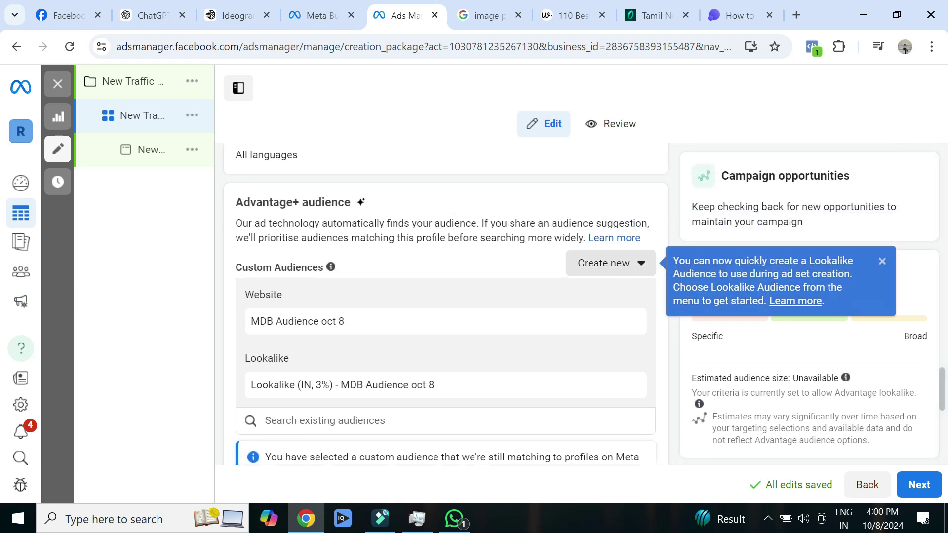
left_click(610, 263)
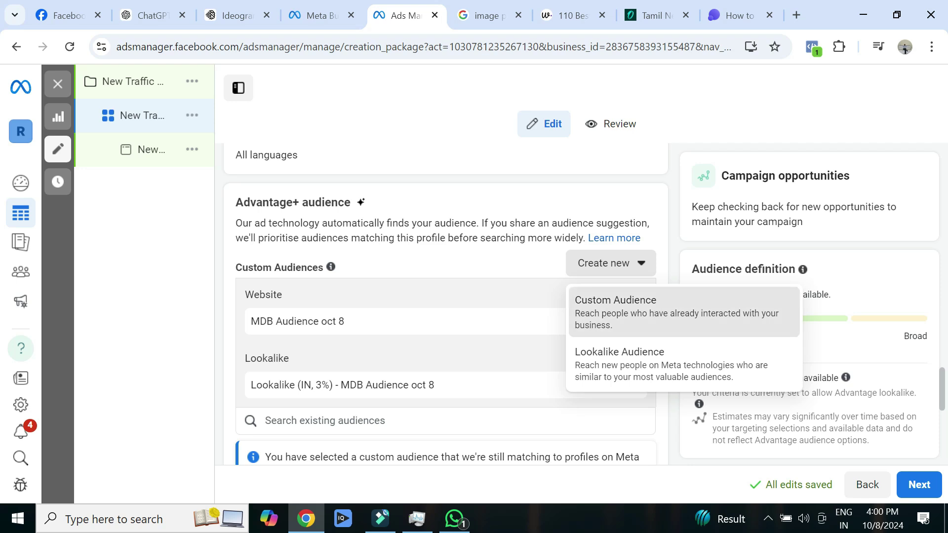
left_click(615, 303)
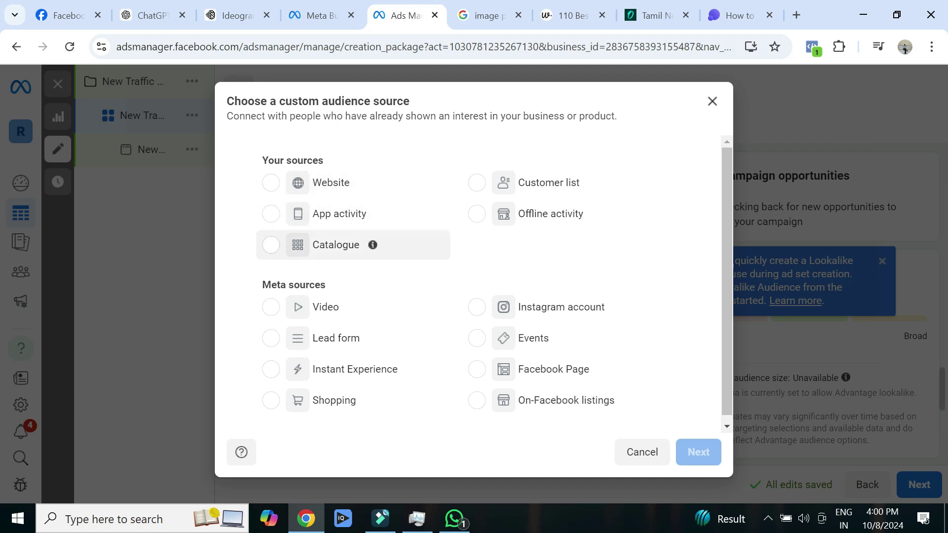
left_click(271, 245)
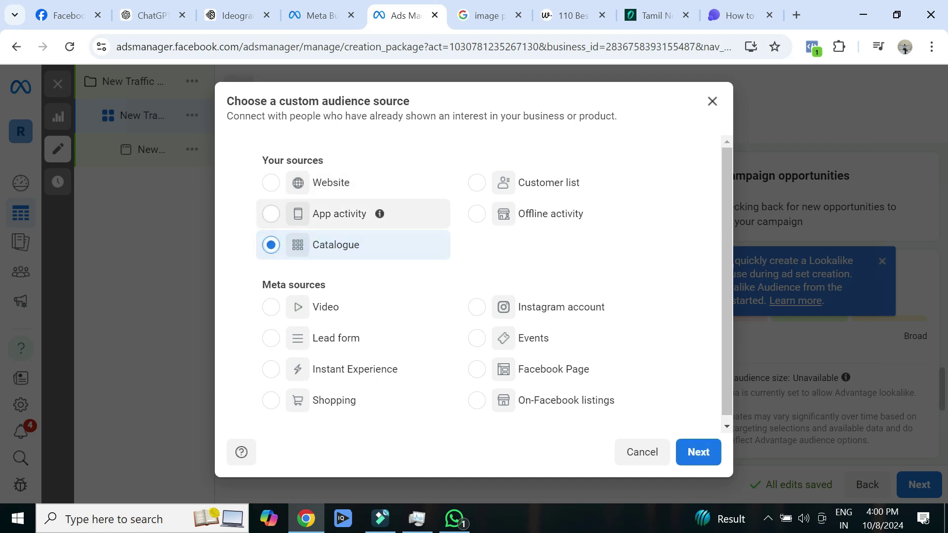
left_click(271, 214)
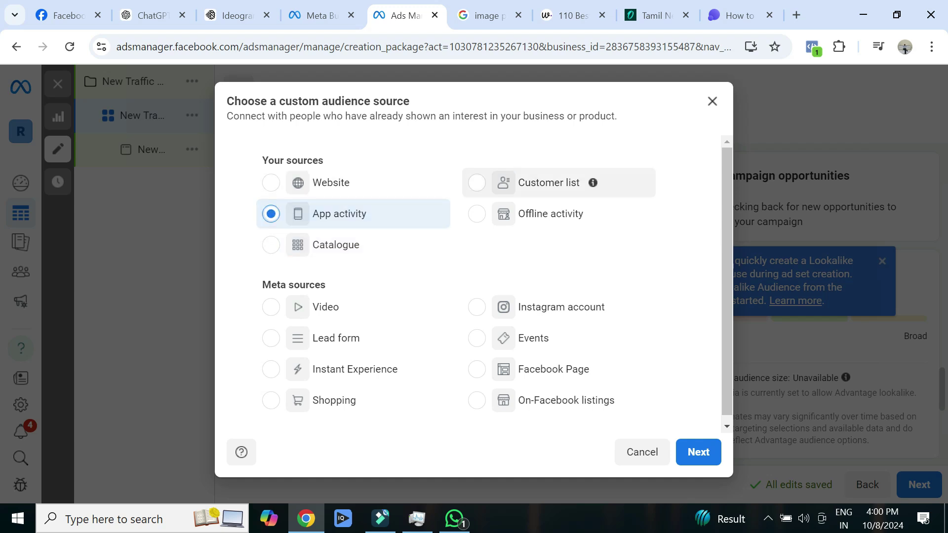
left_click(476, 183)
left_click(698, 452)
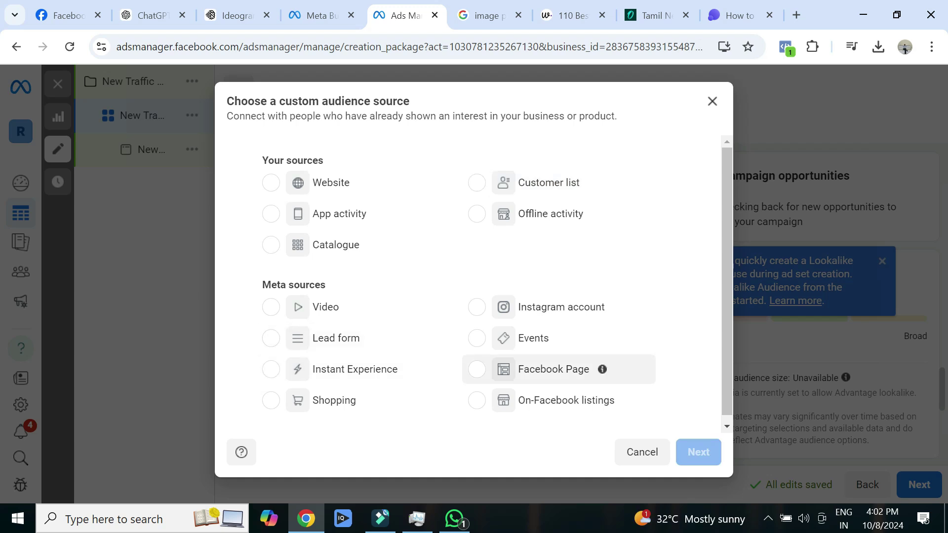
Step: Choose Facebook Page as the custom audience source and name the audience Facebook followers oct 8
left_click(477, 369)
left_click(698, 452)
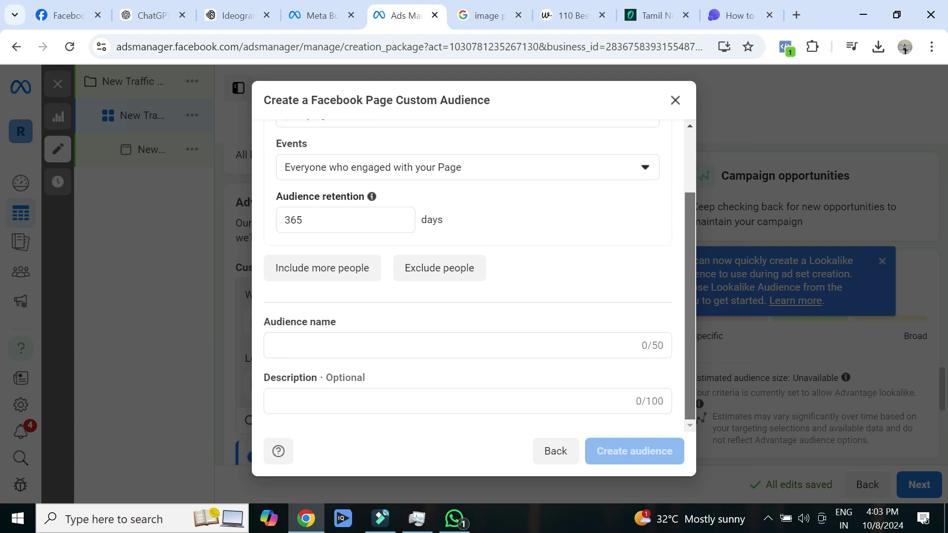
mouse_move(689, 306)
left_mouse_down()
mouse_move(690, 262)
mouse_move(690, 303)
left_mouse_up()
left_click(468, 350)
type("Fa")
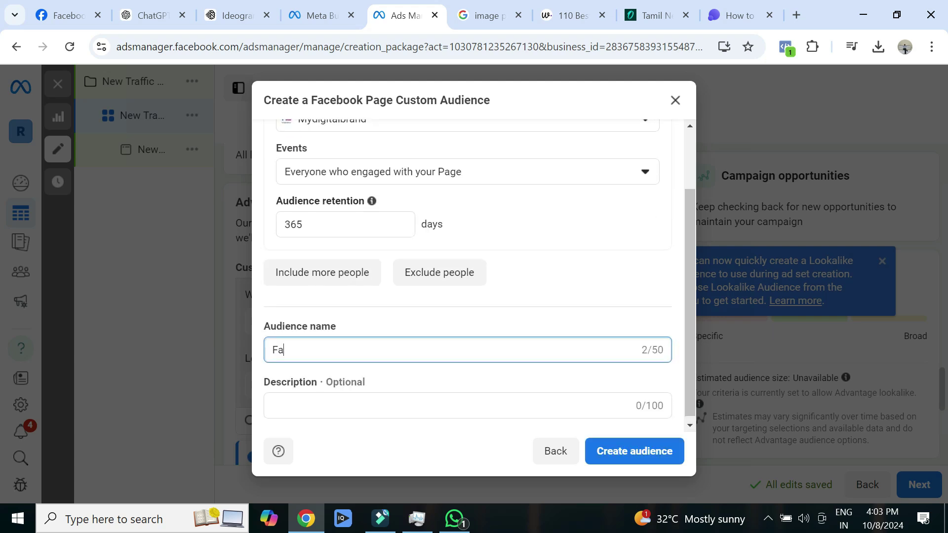
type("cebook followers oct")
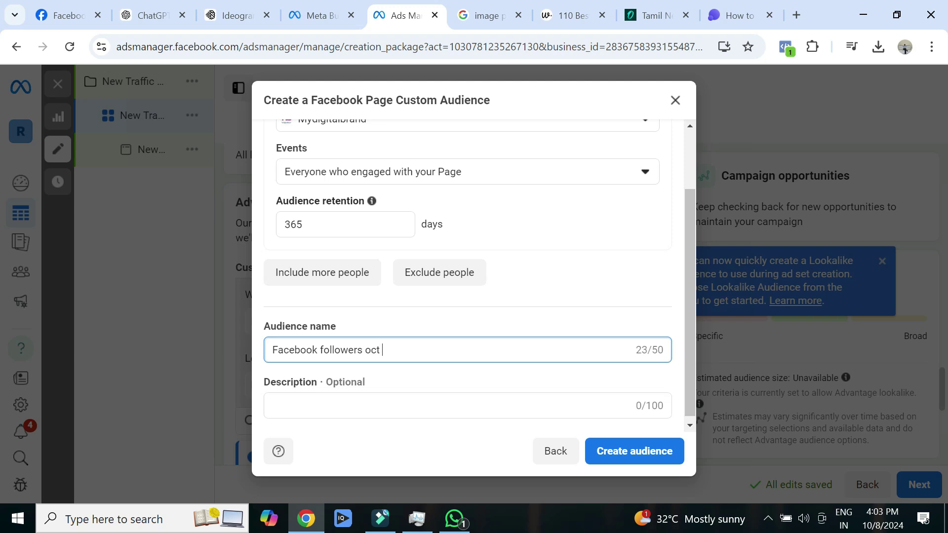
type(" 8")
left_click(468, 405)
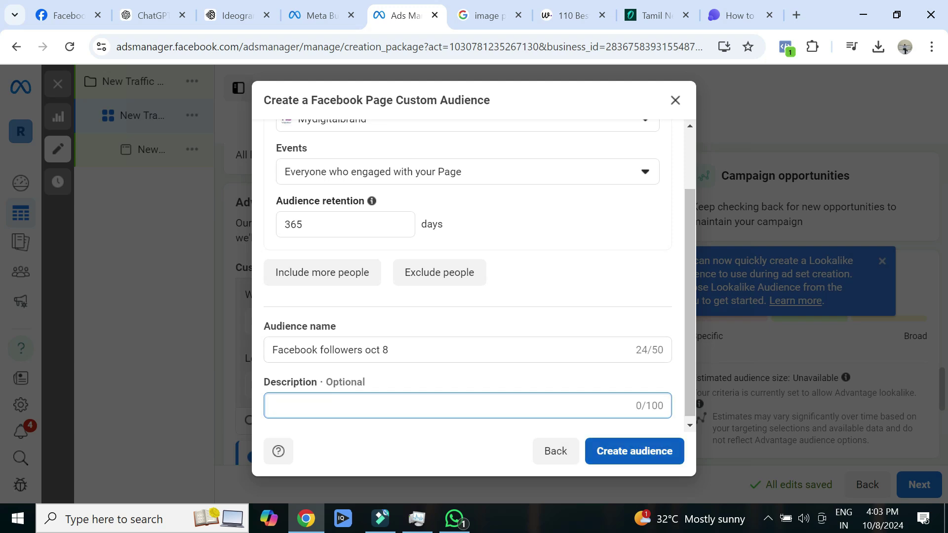
Step: Set the Page audience's event to Anyone who visited your Page and create the audience
left_click(467, 171)
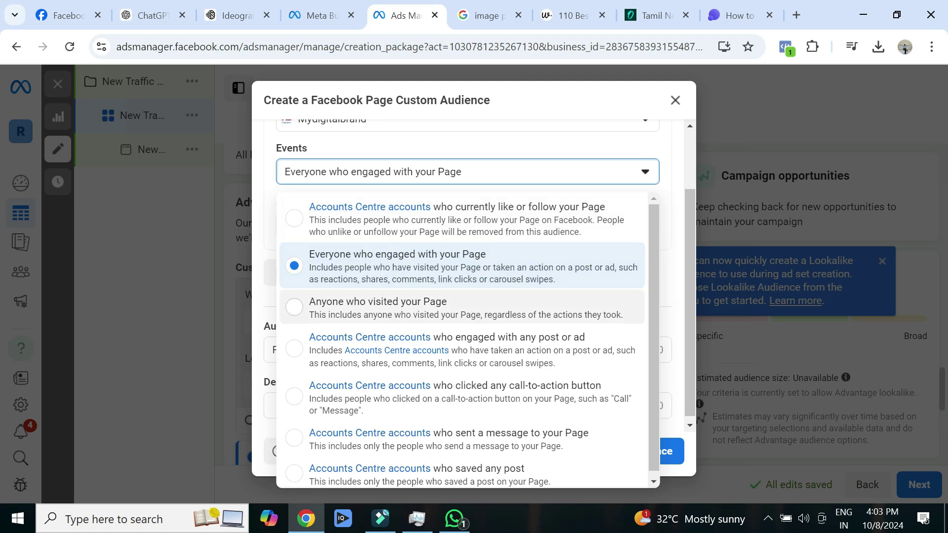
left_click(377, 306)
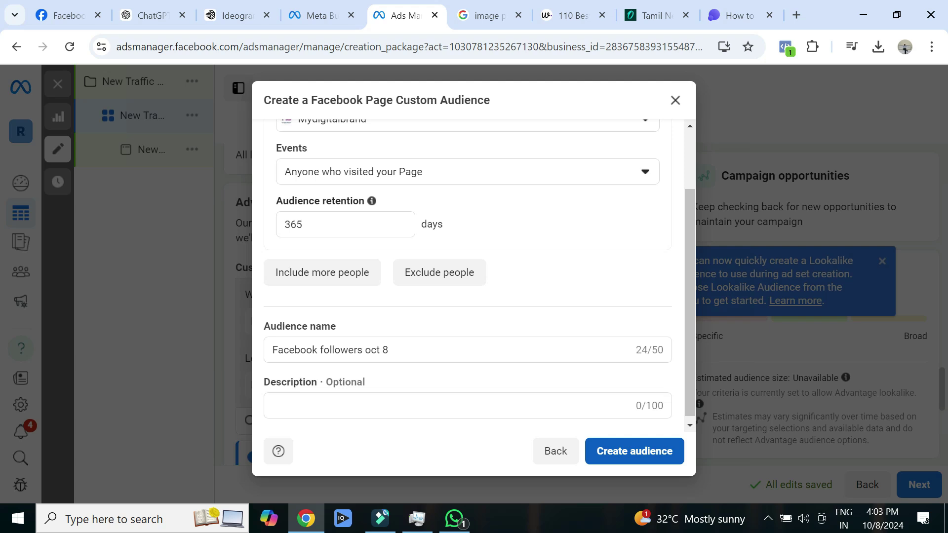
left_click(634, 450)
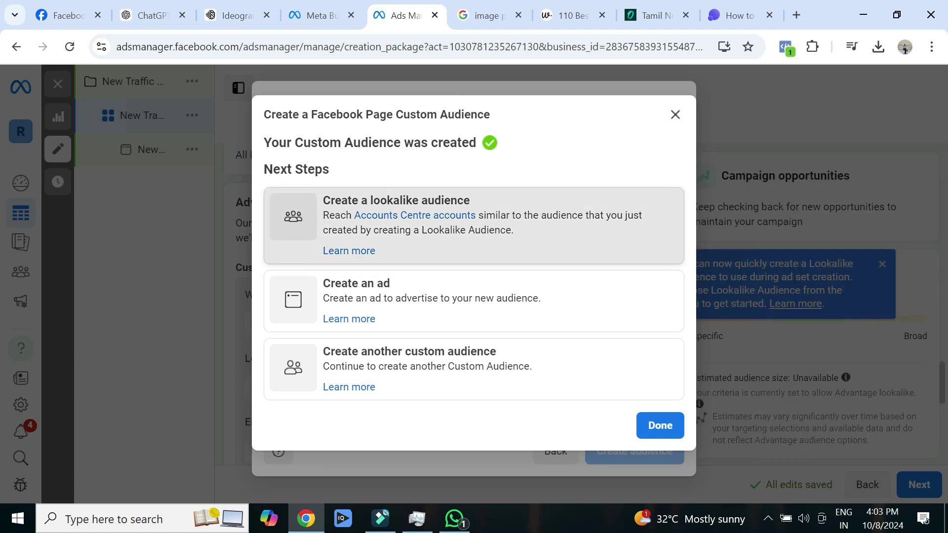
Step: Create a lookalike audience from Facebook followers oct 8 with an audience size of 3%
left_click(444, 224)
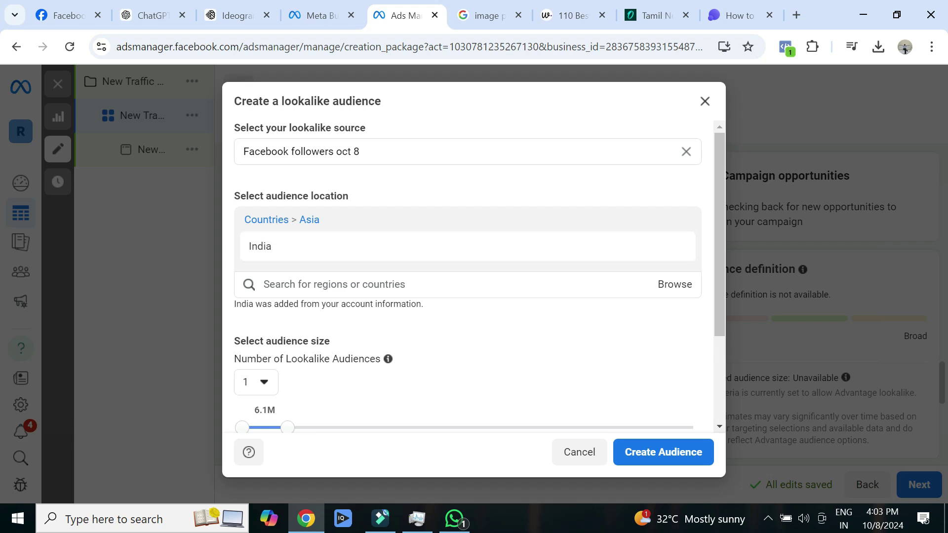
scroll(467, 276, "down", 3)
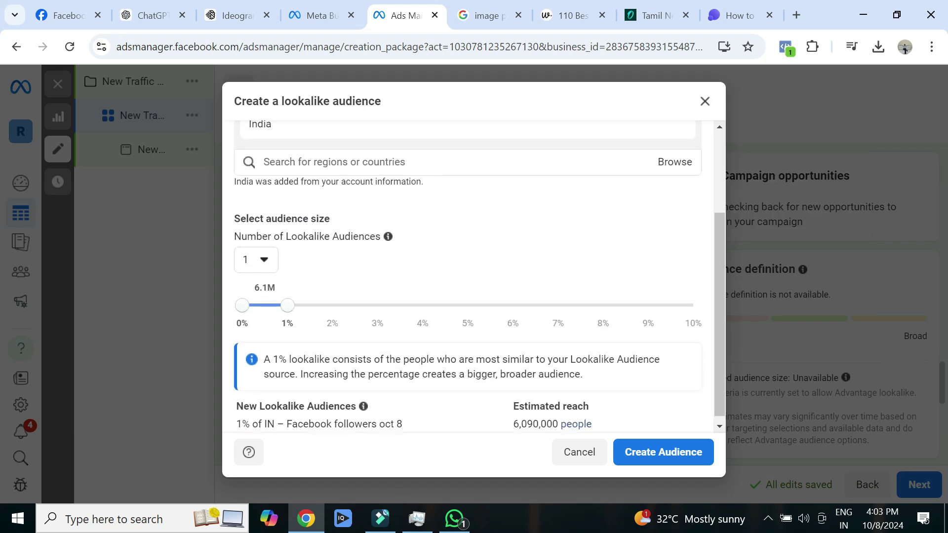
left_click_drag(287, 305, 377, 305)
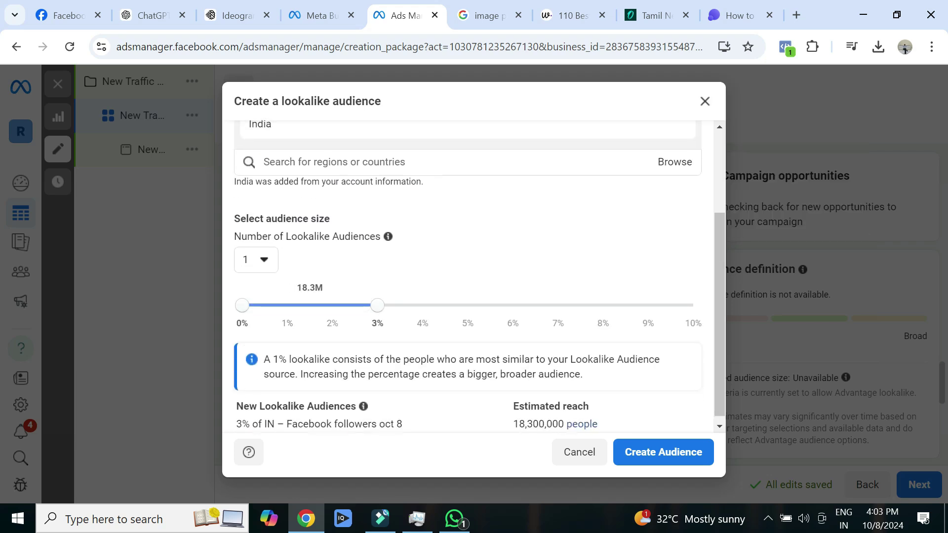
scroll(467, 274, "down", 1)
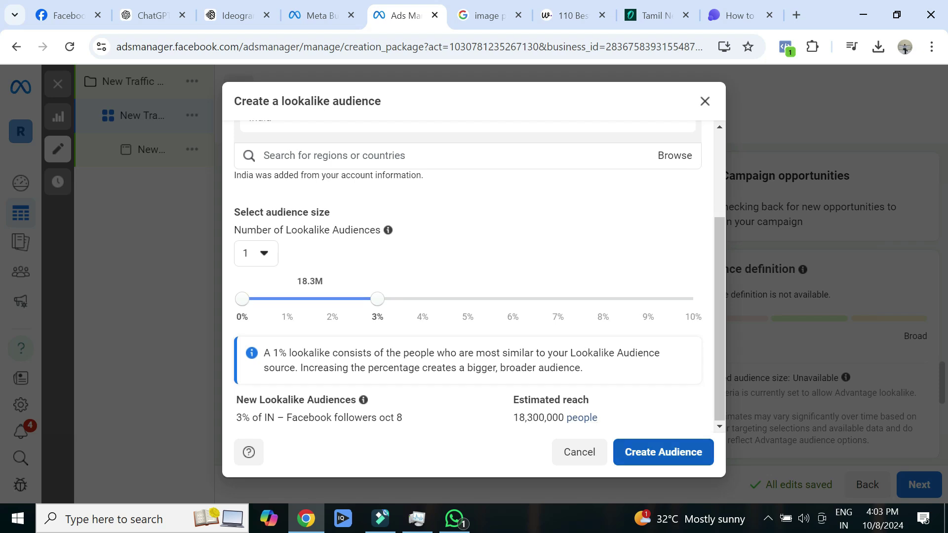
left_click(663, 452)
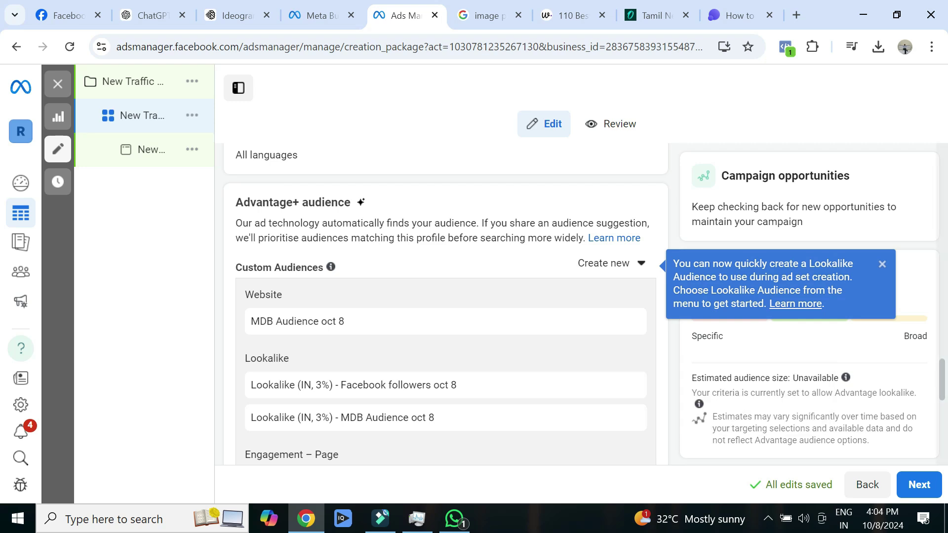
Step: Review the selected audiences and examine the existing lookalike and custom audiences available to add
scroll(445, 297, "down", 3)
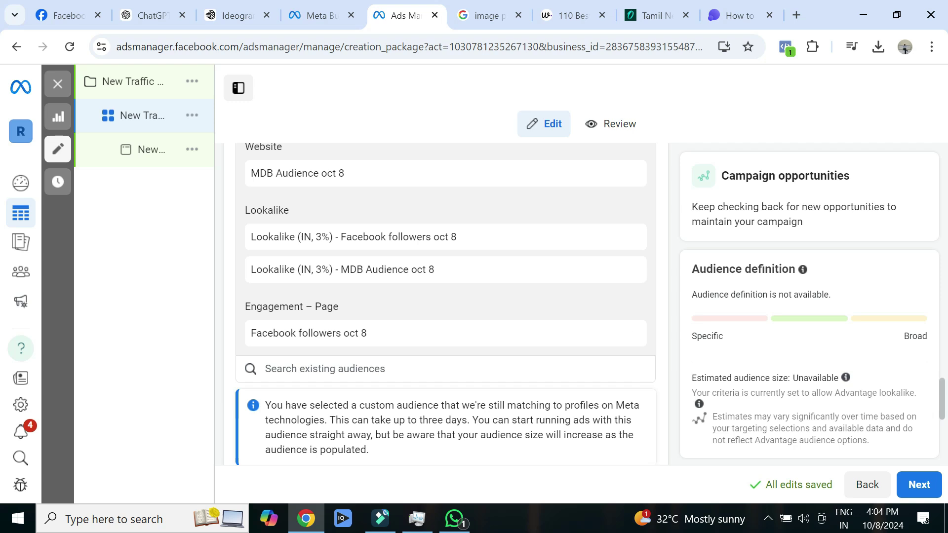
left_click(325, 369)
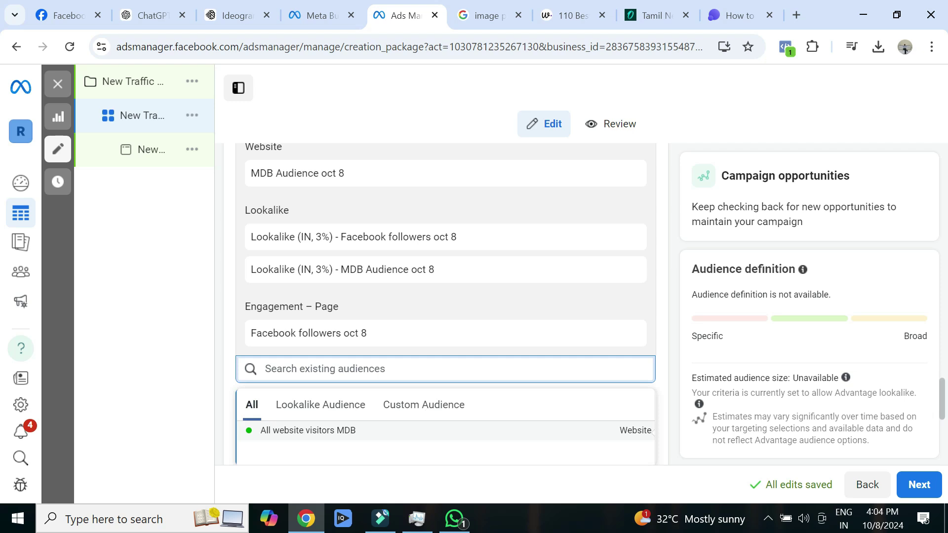
left_click(321, 404)
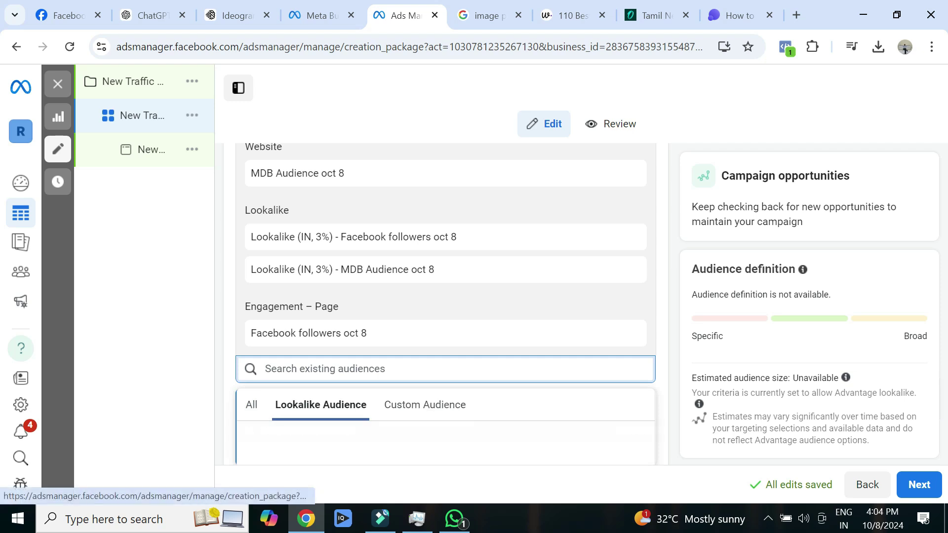
scroll(445, 316, "down", 2)
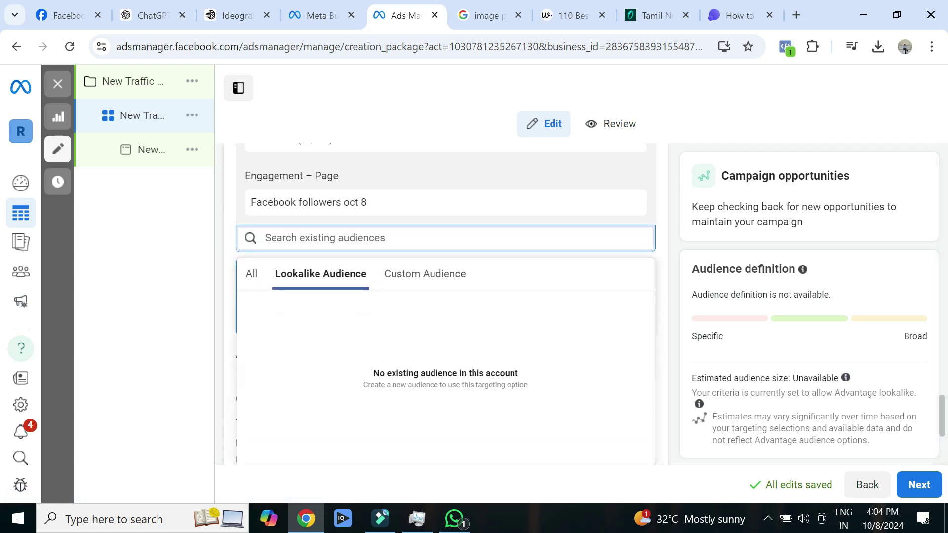
left_click(425, 274)
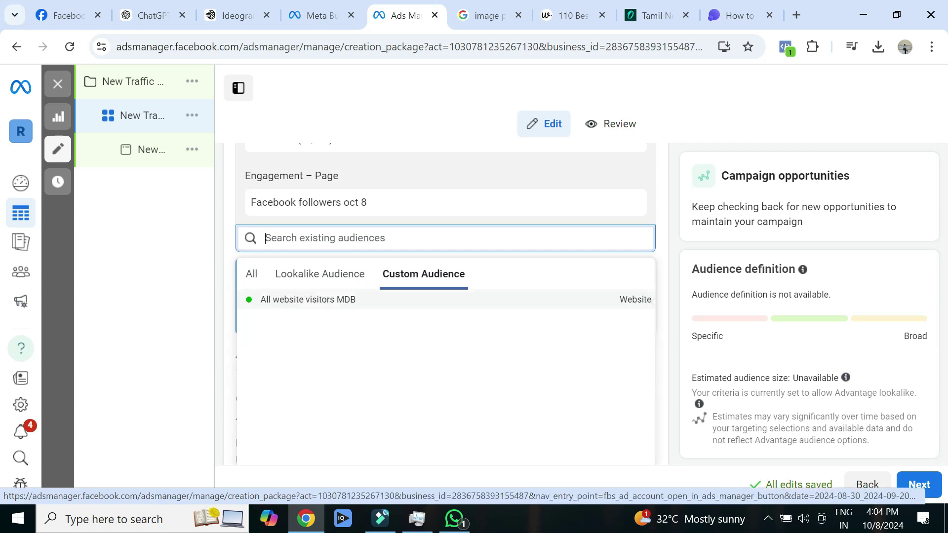
left_click(251, 273)
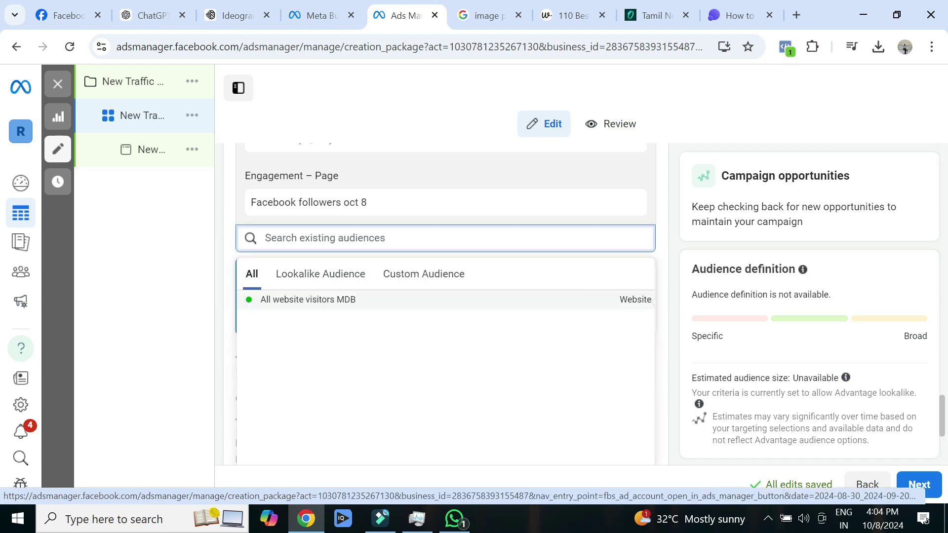
left_click_drag(941, 416, 941, 430)
scroll(444, 296, "up", 8)
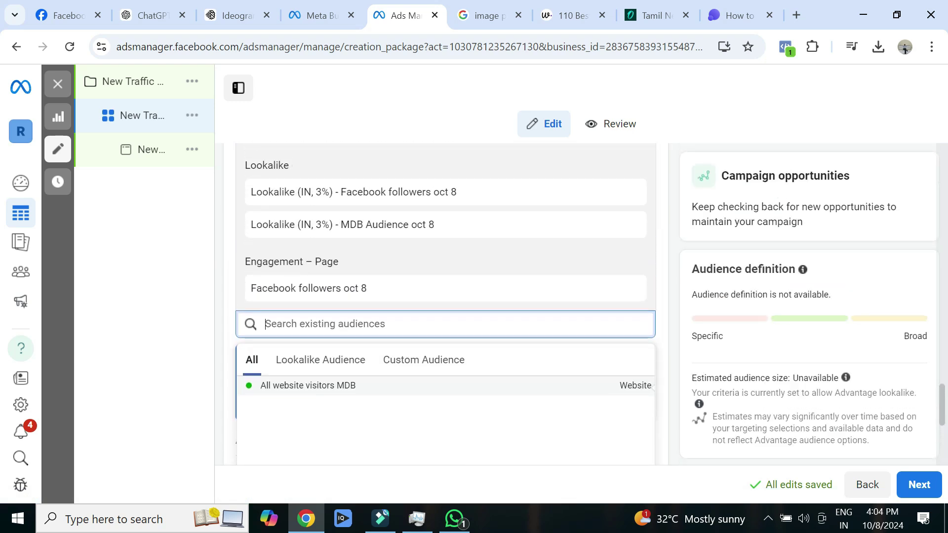
Step: Save the audience setup under the name Mydigitalbrand Looklike Campaign oct 8
left_click_drag(942, 382, 942, 430)
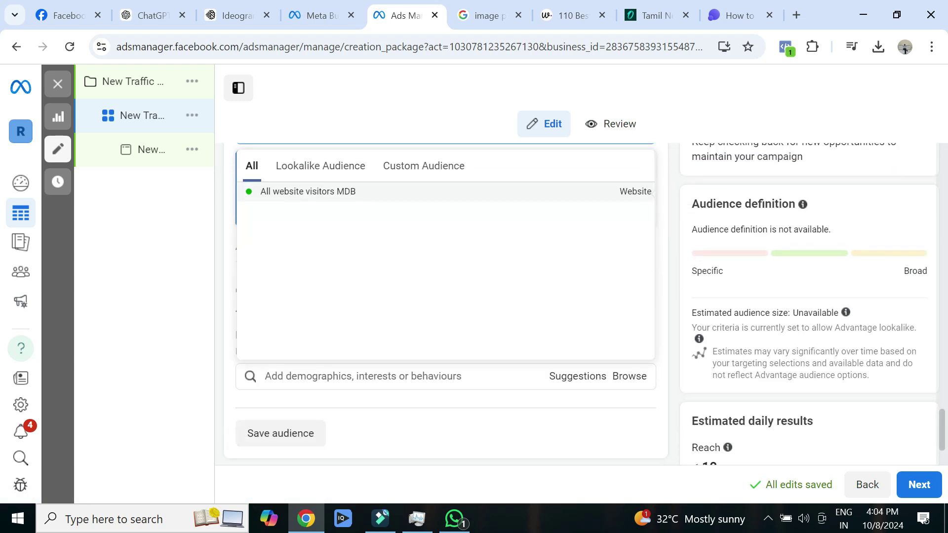
left_click(281, 433)
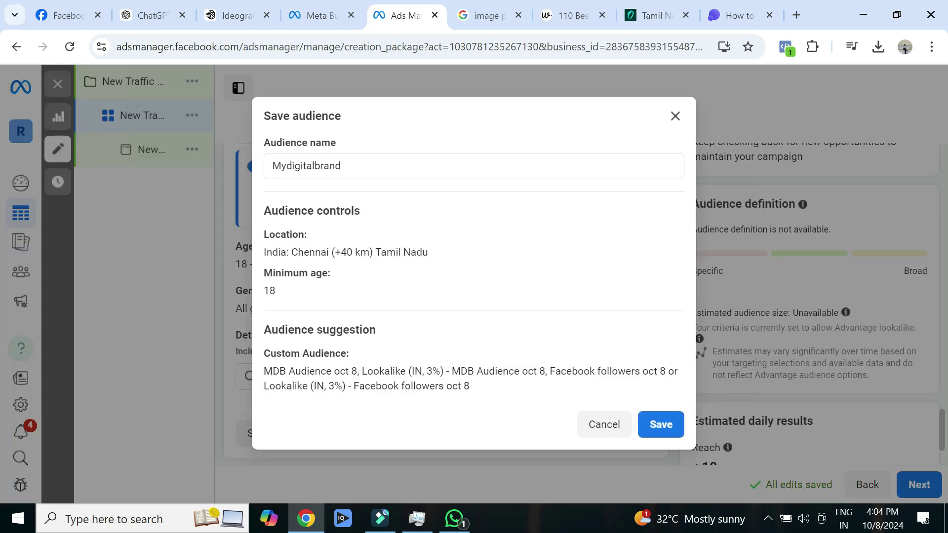
left_click(473, 166)
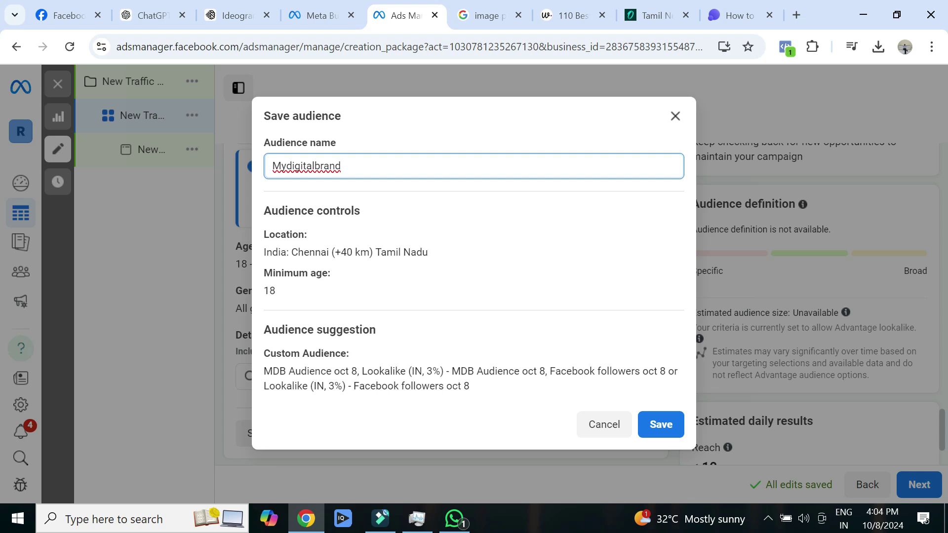
type("Look")
type("like and")
type("Campaign")
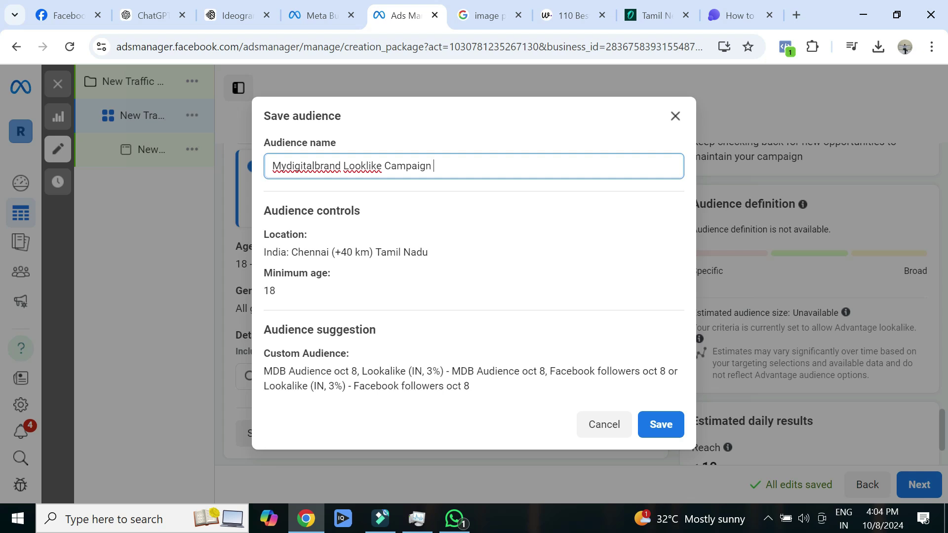
type(" oct 8")
left_click(660, 424)
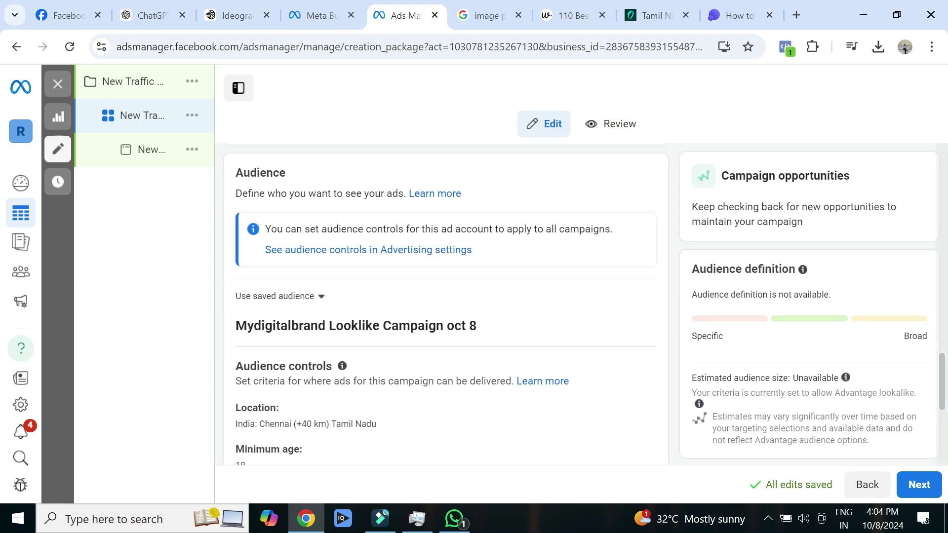
Step: Check the ad set's schedule and applied saved audience, and continue to the ad level
scroll(444, 304, "up", 8)
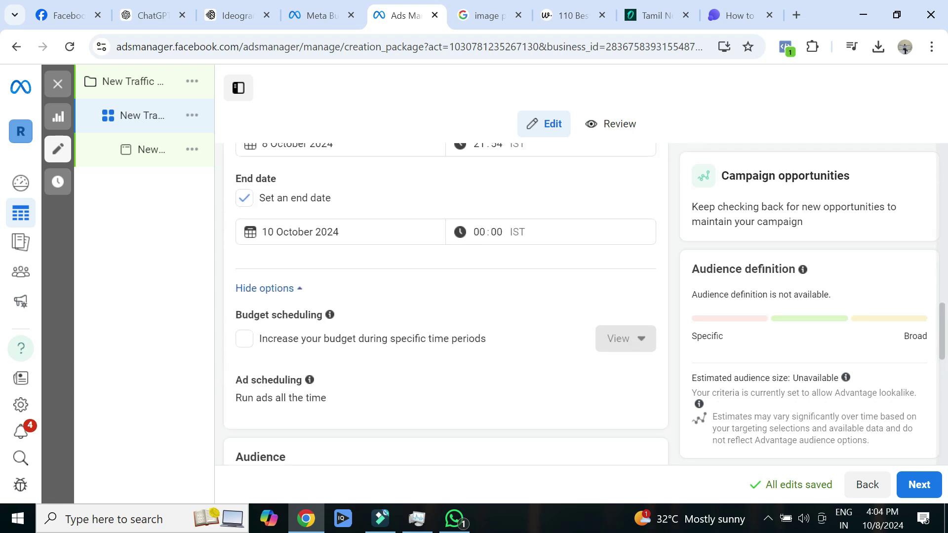
scroll(444, 303, "down", 7)
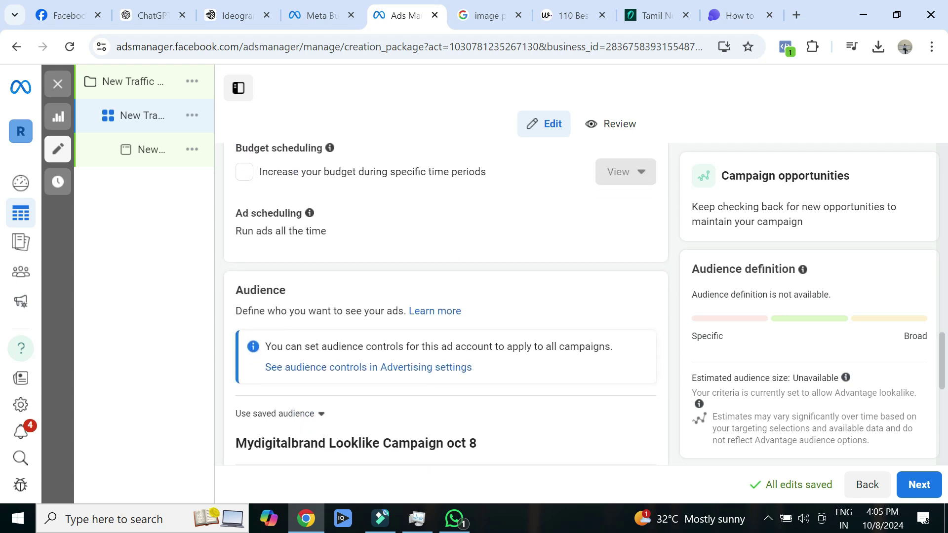
scroll(444, 303, "down", 1)
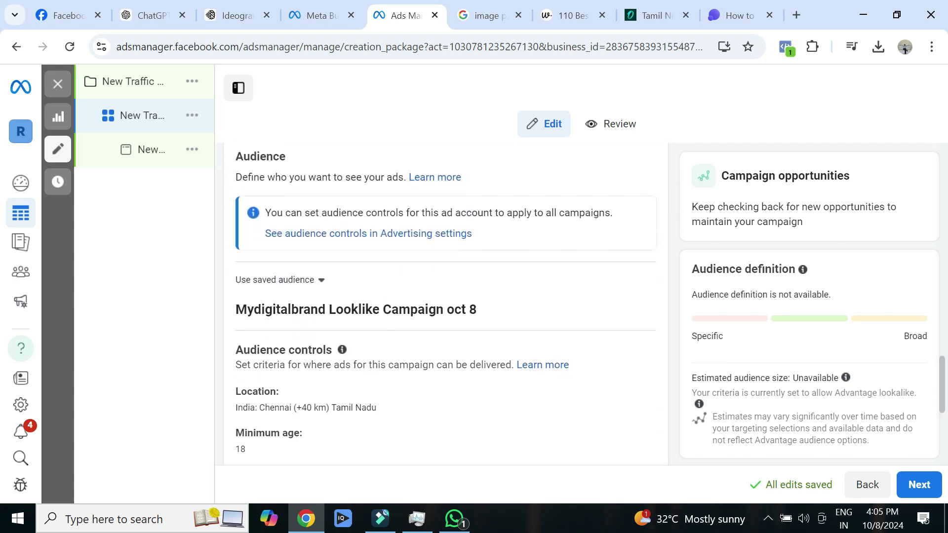
left_click_drag(235, 309, 477, 309)
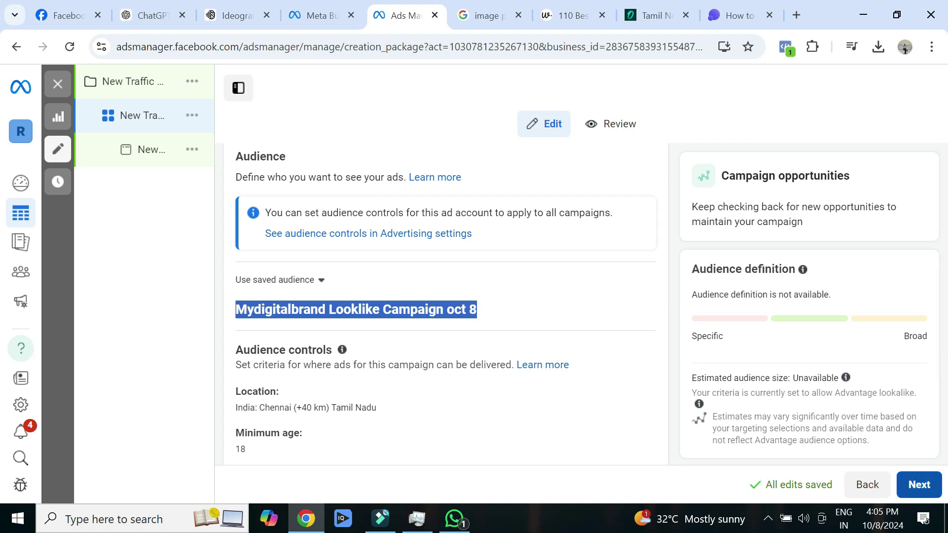
left_click(919, 484)
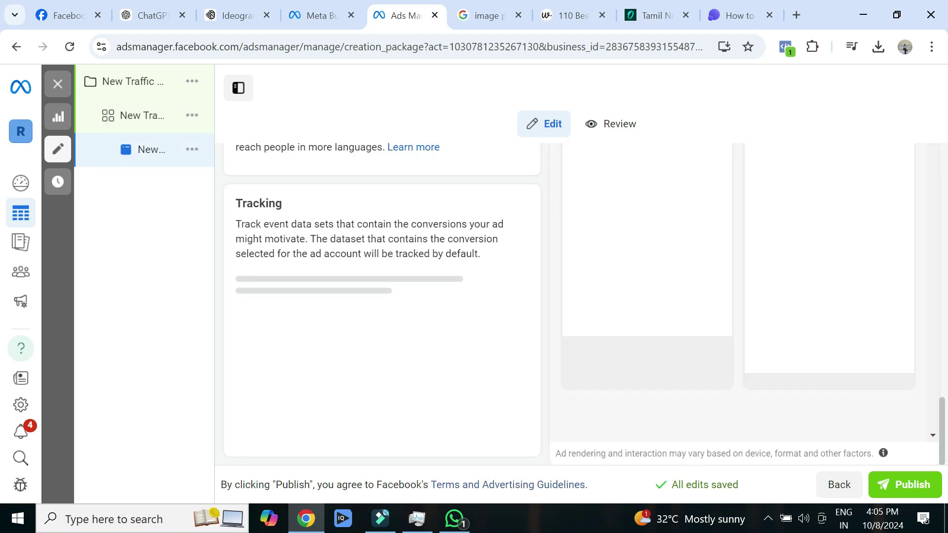
Step: Start the ad creative setup and continue to its text stage without adding site links
left_click_drag(417, 240, 464, 99)
left_click(464, 208)
scroll(425, 276, "down", 8)
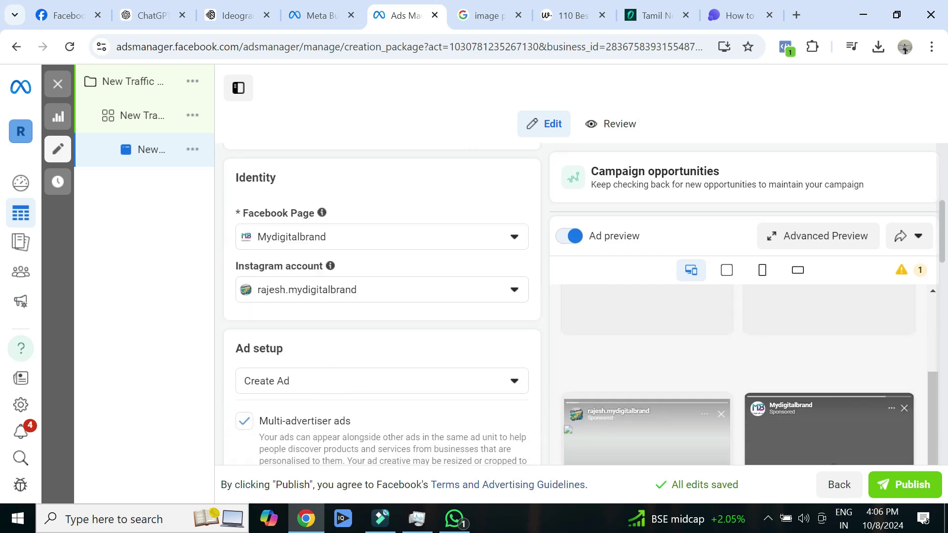
left_click(281, 361)
left_click(285, 395)
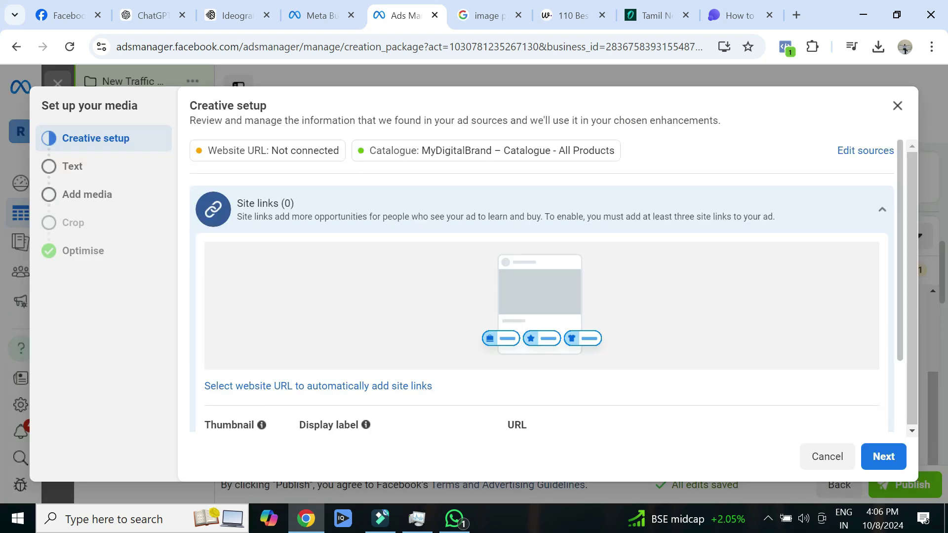
left_click(883, 456)
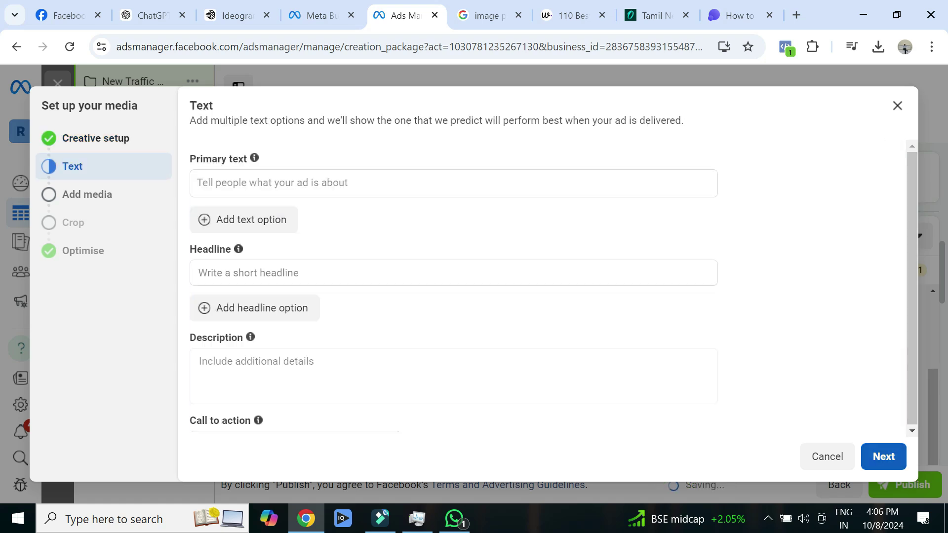
Step: Enter "Lear Digital marketing Freely" as the primary text and copy it into the headline
left_click(453, 183)
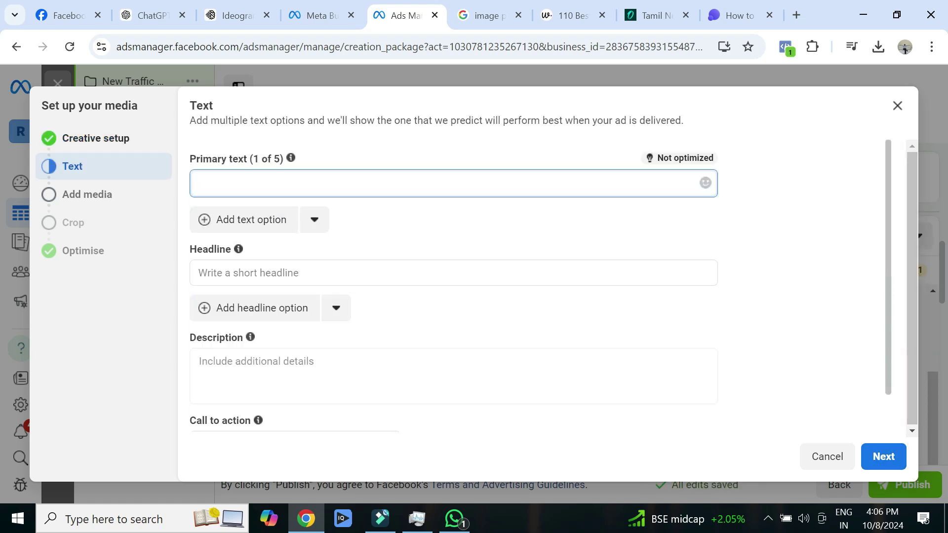
type("Lear Digital marketing Freely")
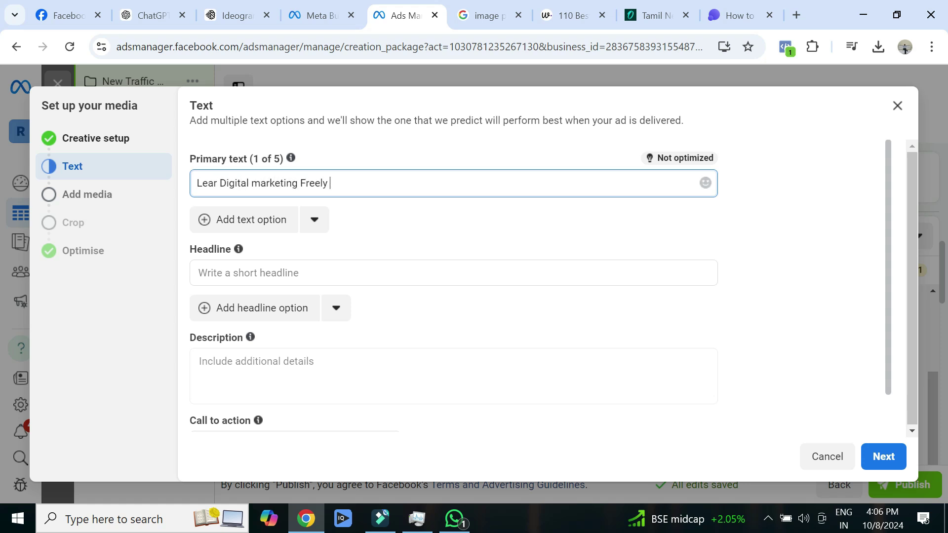
left_click_drag(341, 183, 153, 190)
key("ctrl+c")
left_click(276, 273)
key("ctrl+v")
Step: Choose Learn more as the ad's call to action and continue to media selection
left_click(799, 286)
left_click_drag(911, 277, 897, 360)
left_click_drag(887, 237, 888, 389)
left_click(291, 401)
left_click(220, 277)
scroll(454, 286, "up", 5)
scroll(454, 286, "down", 2)
left_click(883, 456)
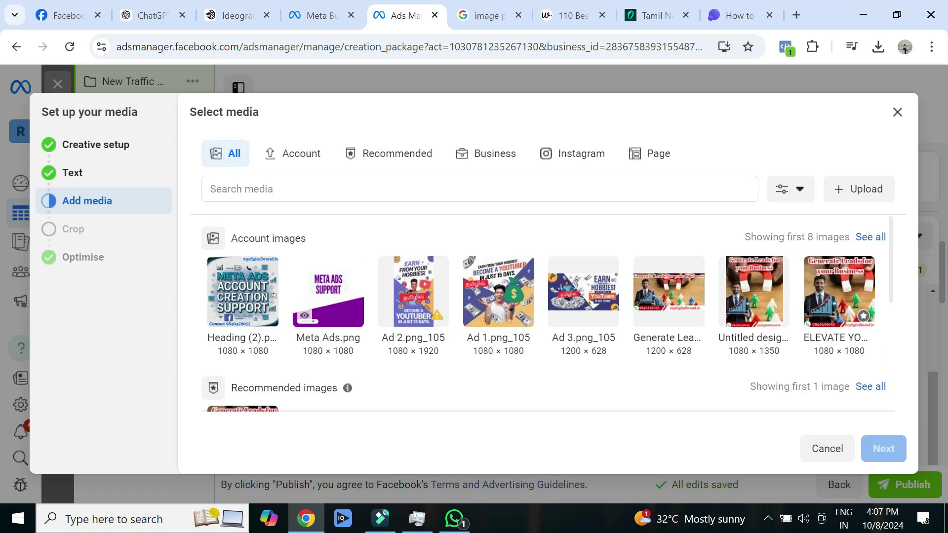
Step: Add the 1080 × 1080 ELEVATE YO… account image to the ad, accepting the suggested placement crops and default Advantage+ creative enhancements
scroll(547, 313, "down", 2)
scroll(547, 313, "up", 2)
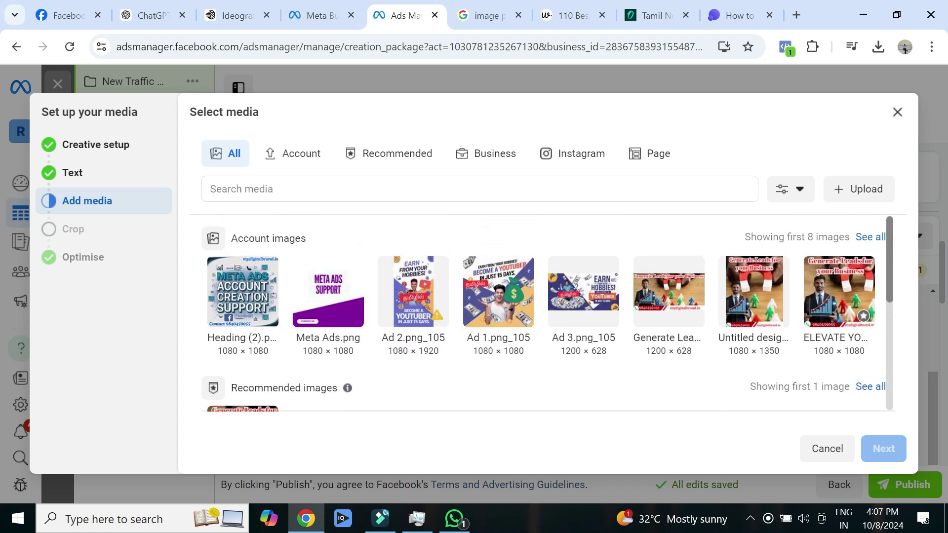
left_click(839, 292)
left_click(883, 449)
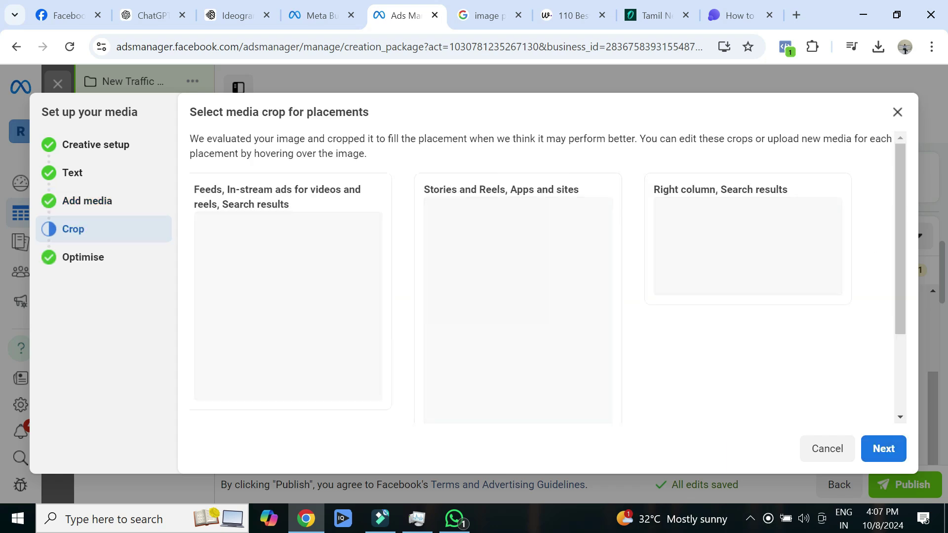
left_click(883, 449)
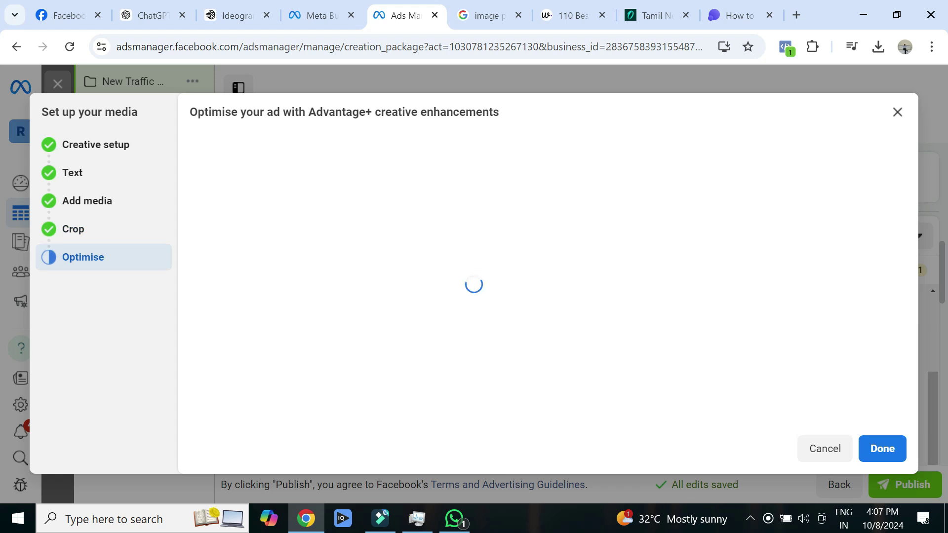
scroll(547, 277, "down", 5)
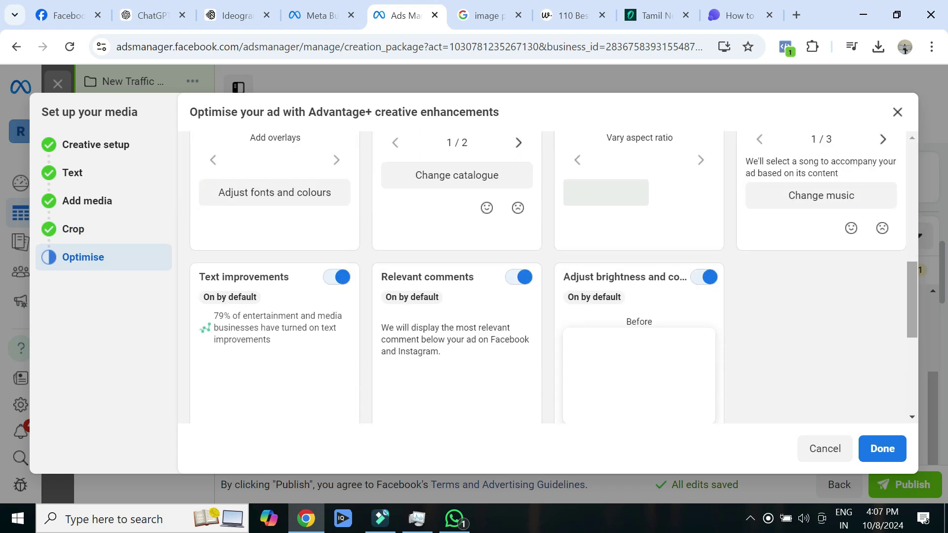
key("Return")
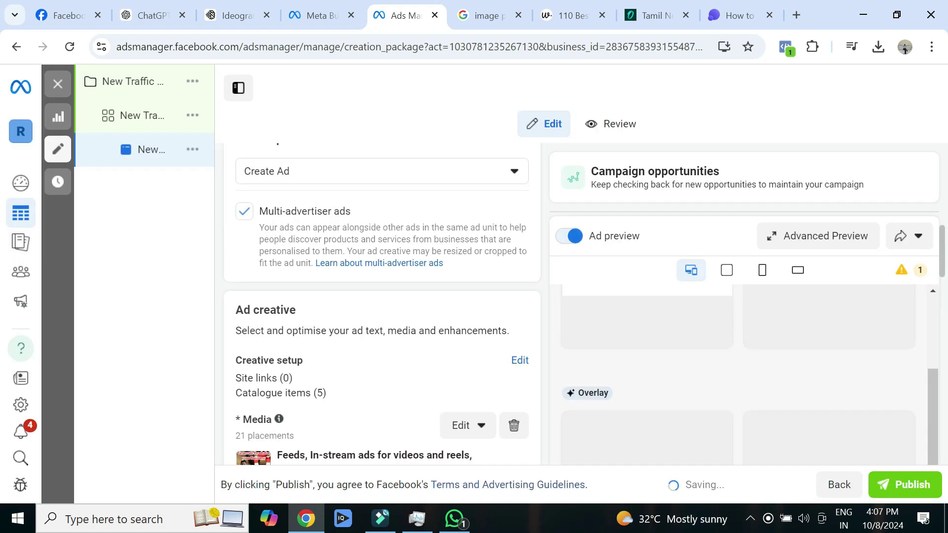
Step: Review the ad's media, text, destination and tracking settings, and publish the campaign
scroll(381, 304, "down", 3)
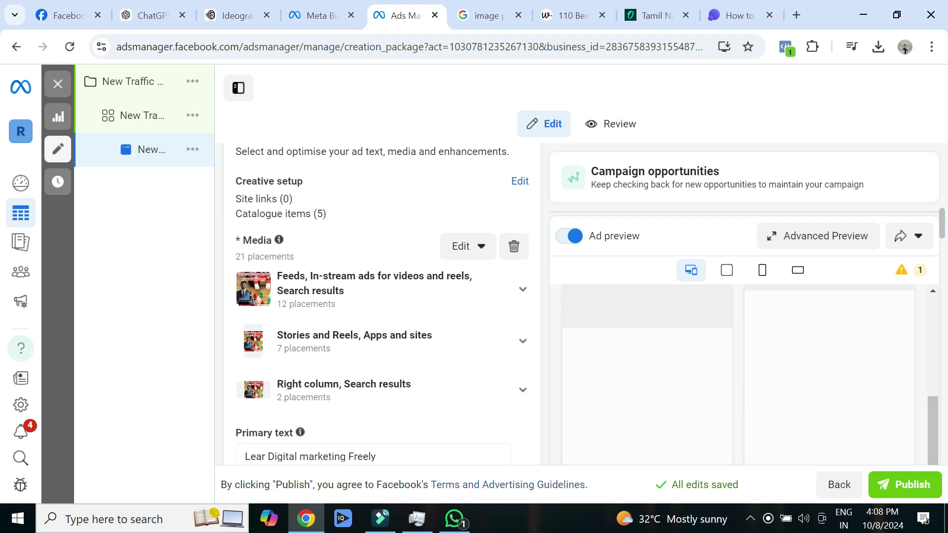
scroll(375, 306, "down", 18)
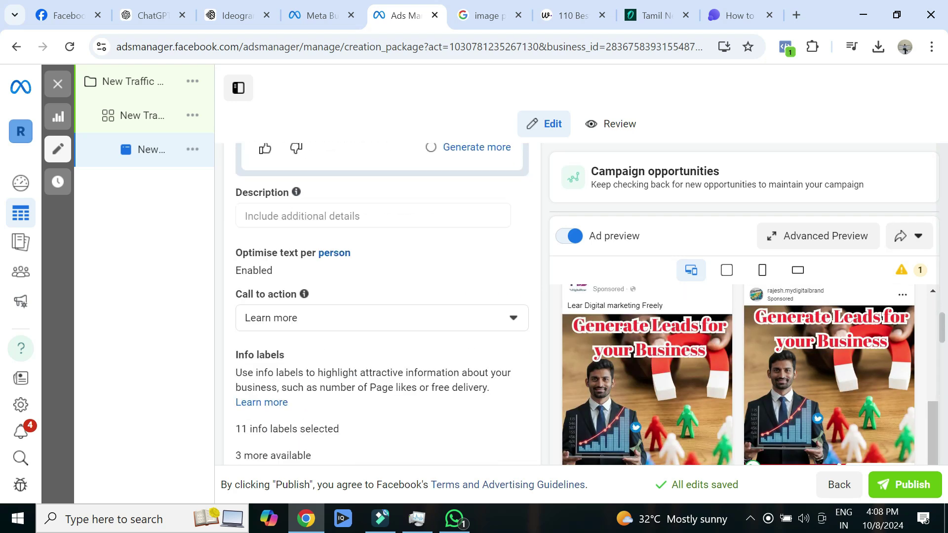
scroll(382, 303, "down", 4)
scroll(382, 303, "up", 3)
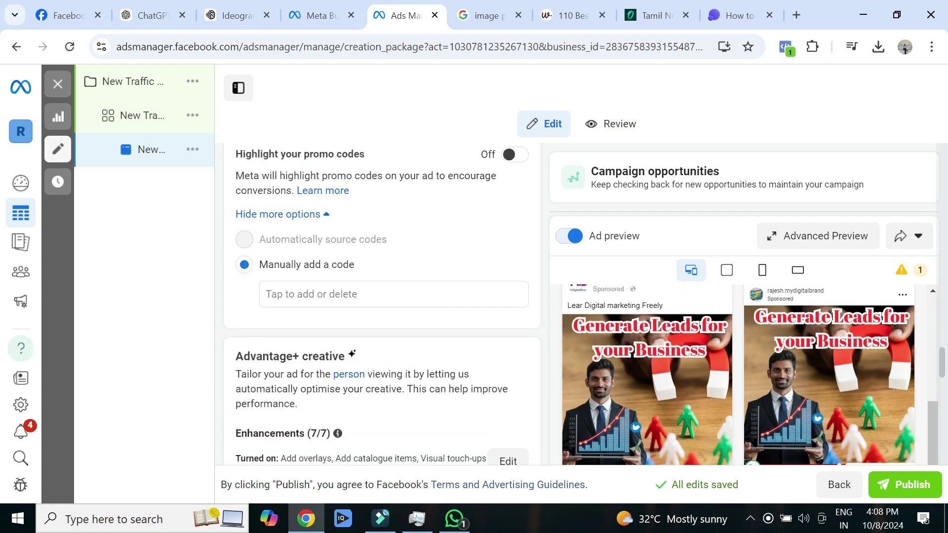
scroll(382, 304, "up", 2)
scroll(382, 304, "down", 6)
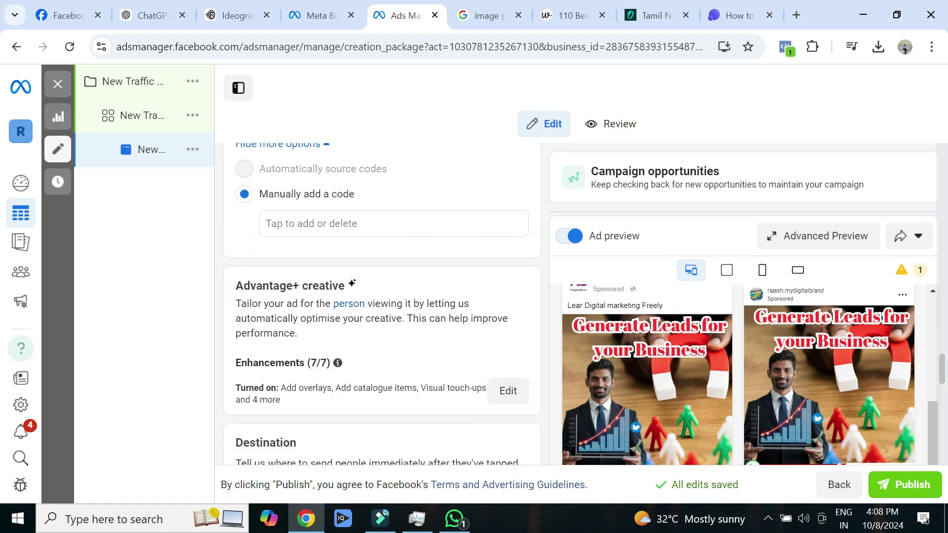
scroll(382, 304, "down", 6)
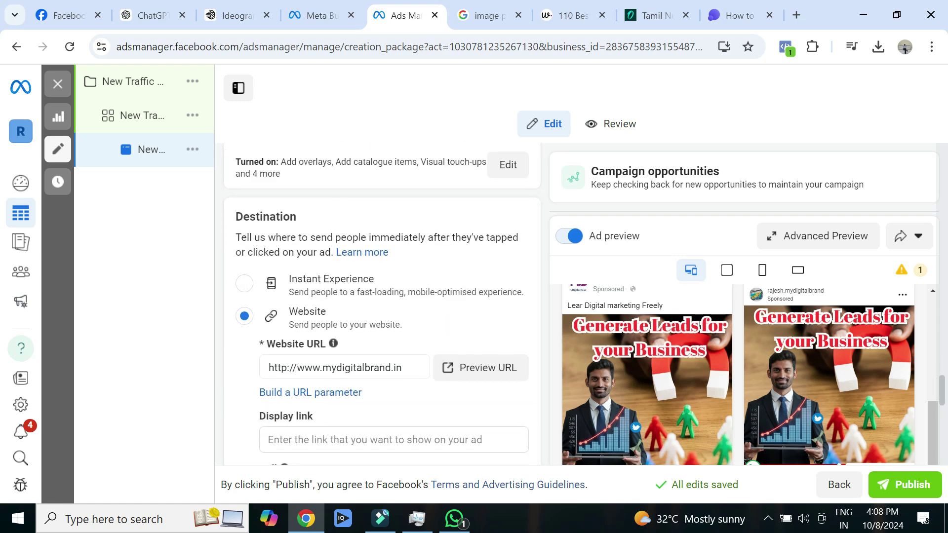
scroll(382, 304, "down", 10)
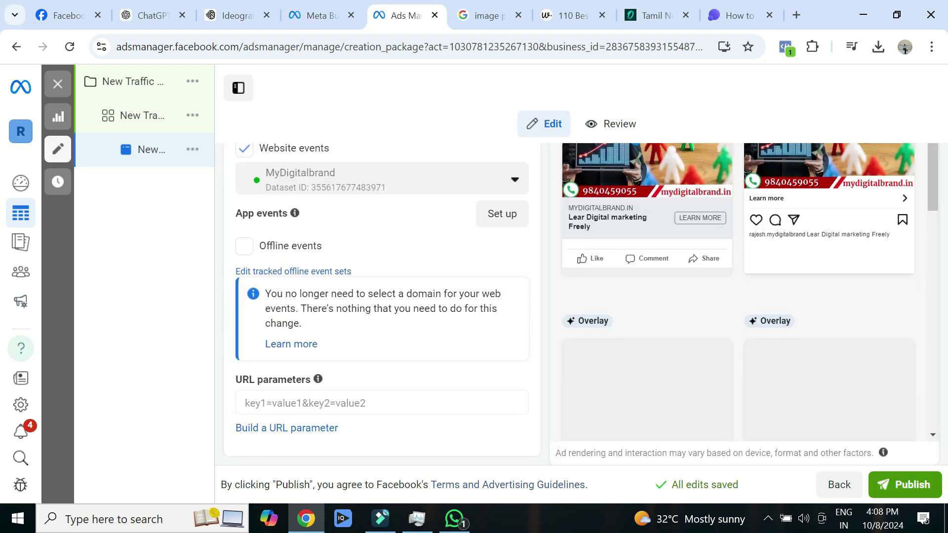
left_click(905, 485)
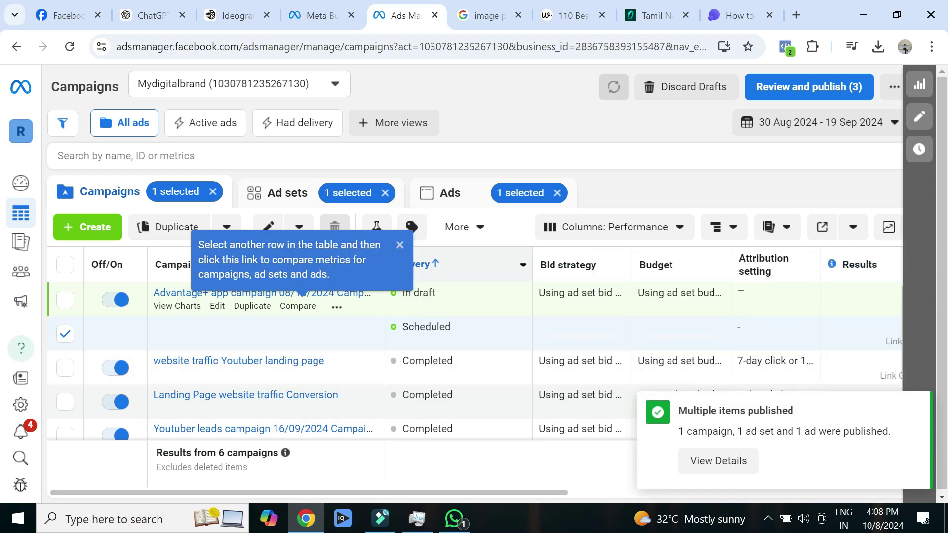
Step: Dismiss the comparison tip, view the publishing details of the new campaign and close them
left_click(399, 245)
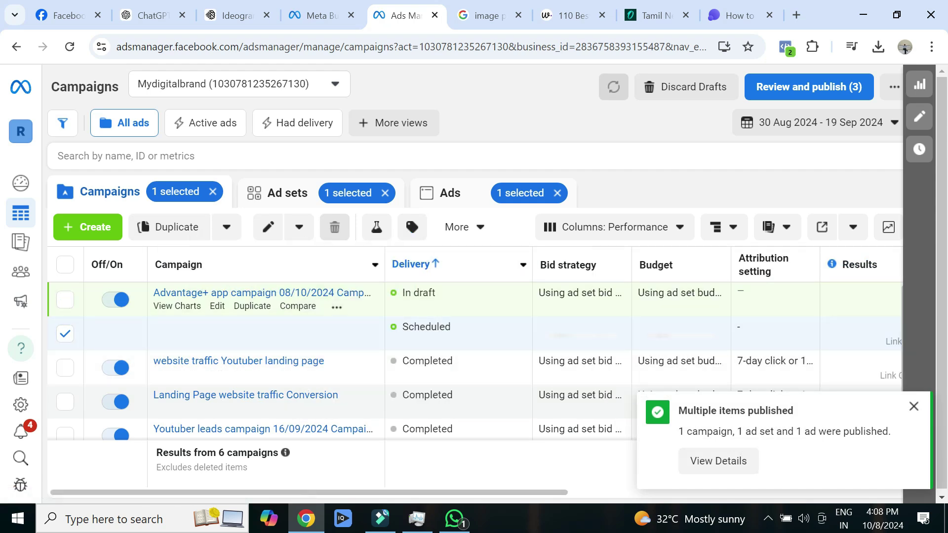
left_click(718, 461)
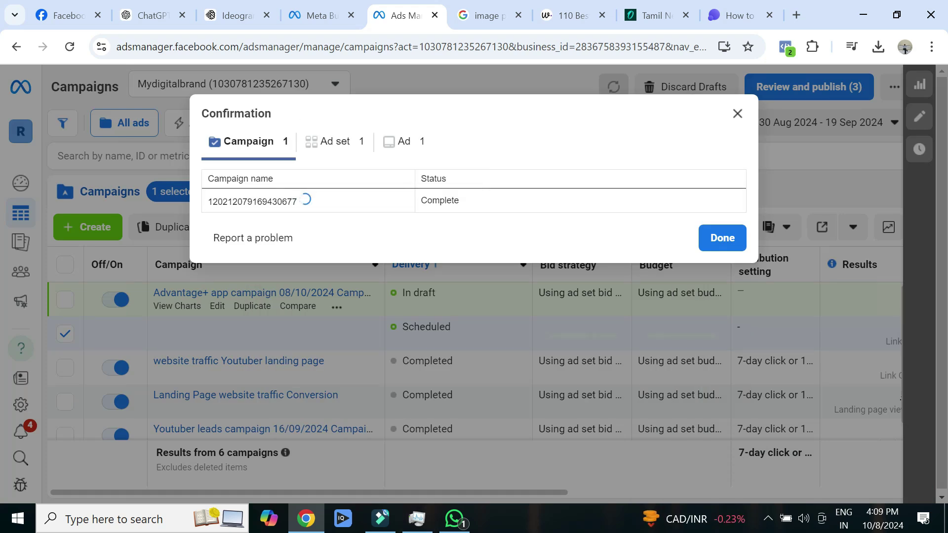
left_click(737, 114)
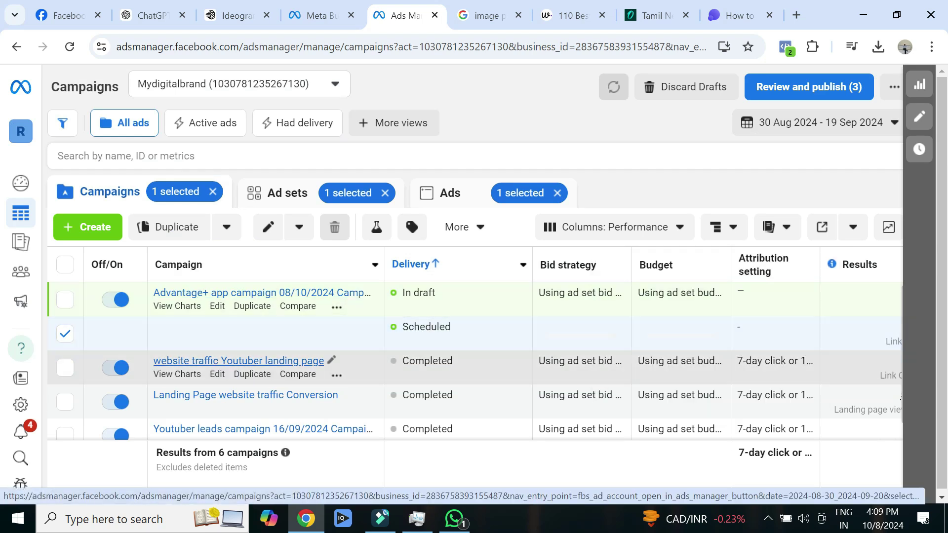
left_click_drag(942, 292, 941, 316)
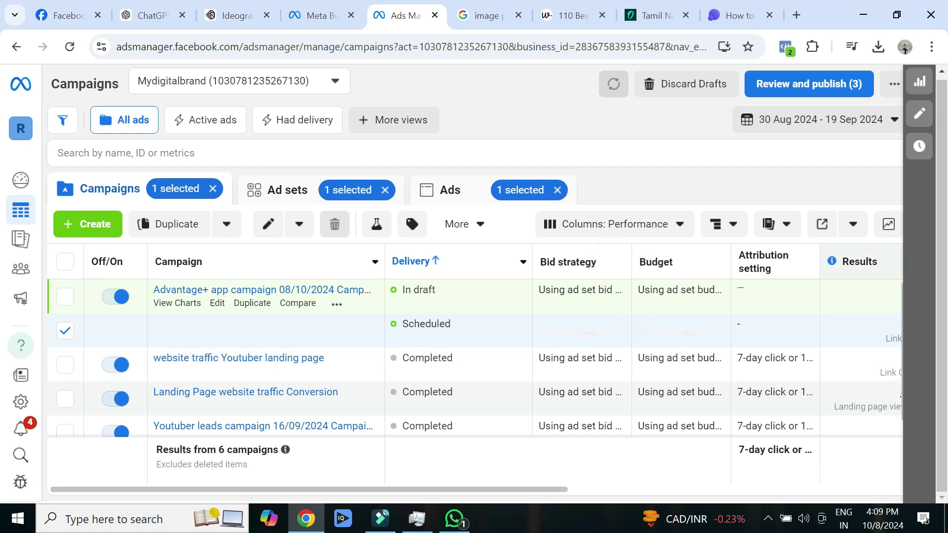
left_click_drag(738, 323, 658, 393)
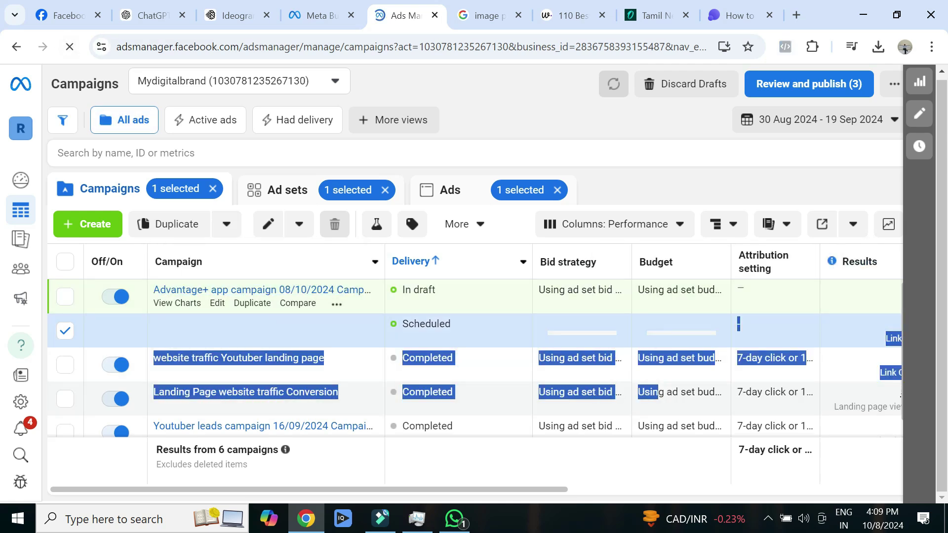